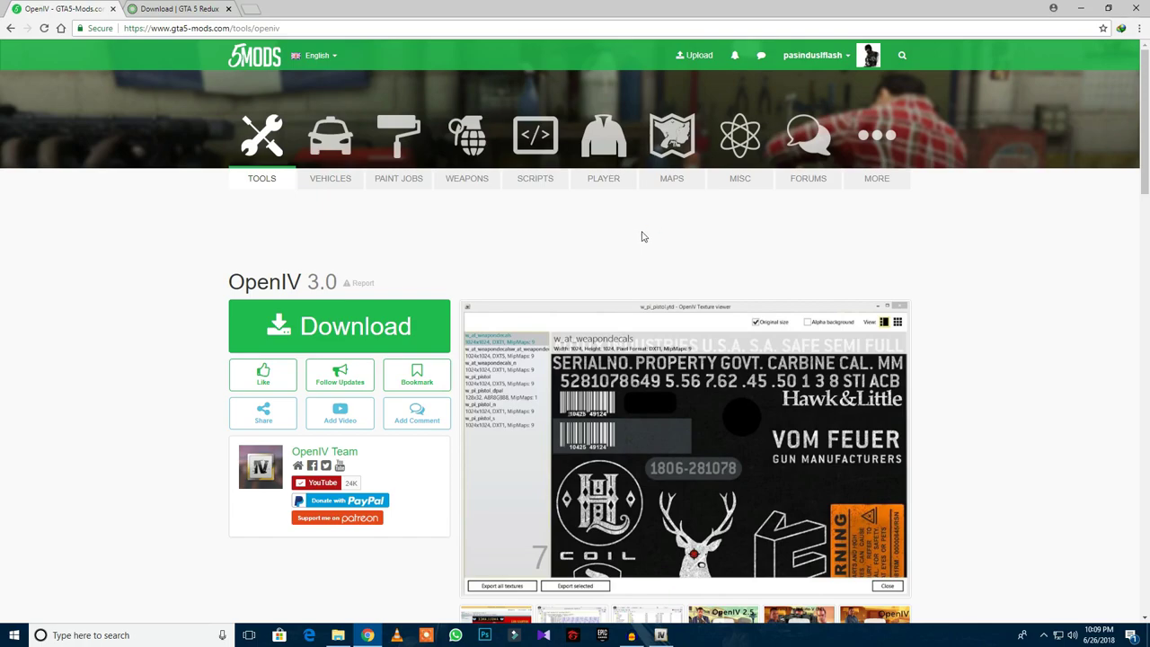
Look over the OpenIV 3.0 download page on GTA5-Mods
scroll(643, 237, down, 2)
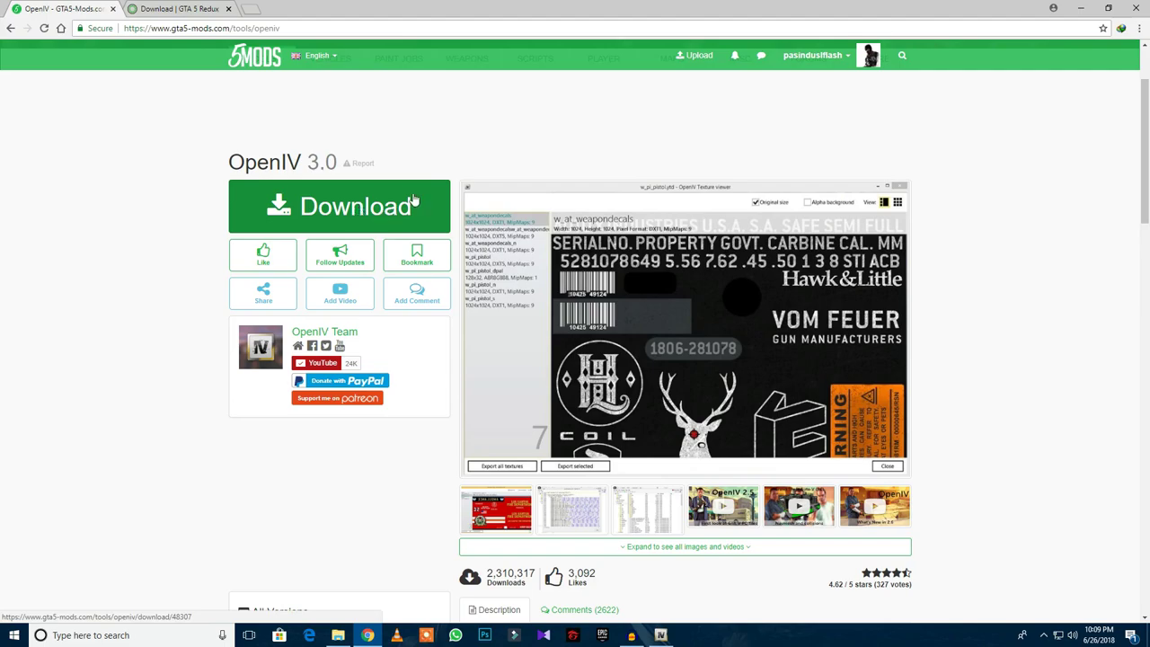
scroll(403, 215, down, 4)
scroll(392, 272, up, 6)
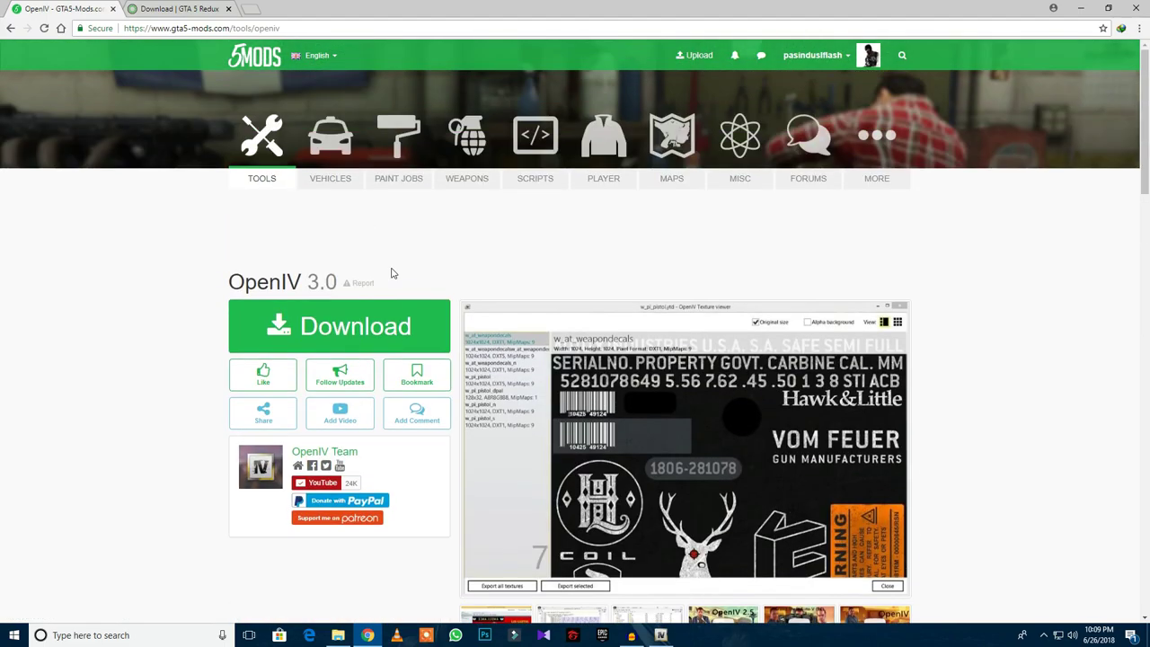
Review the GTA 5 Redux download page, covering the full zip, torrent and hotfix offerings
click(180, 11)
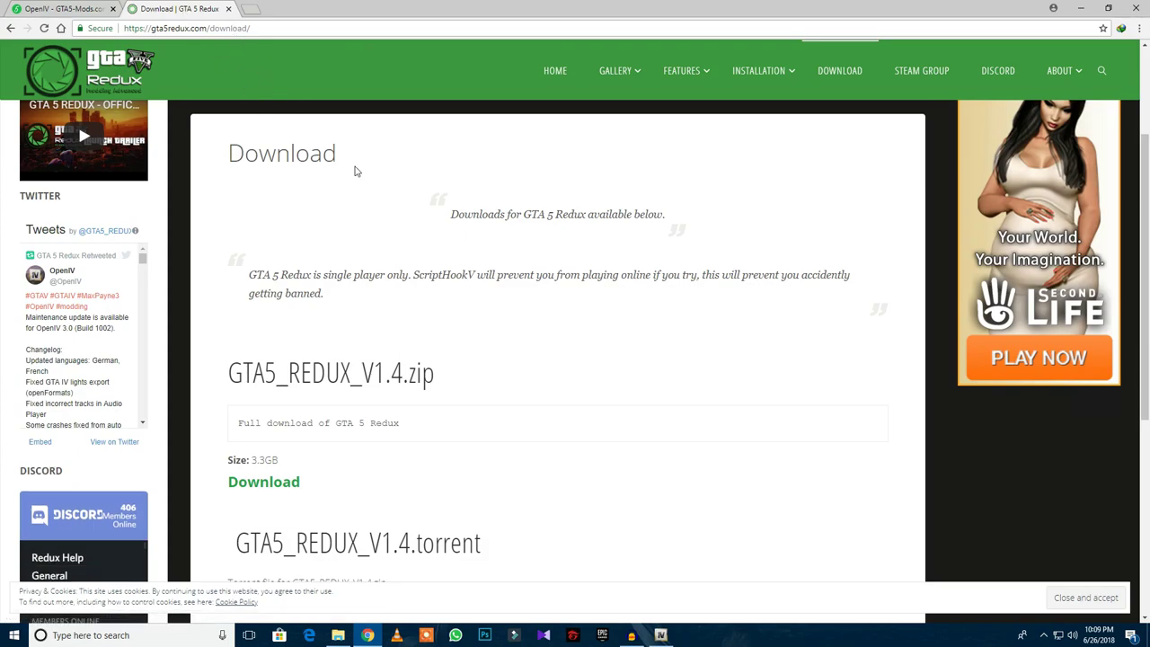
scroll(356, 175, down, 2)
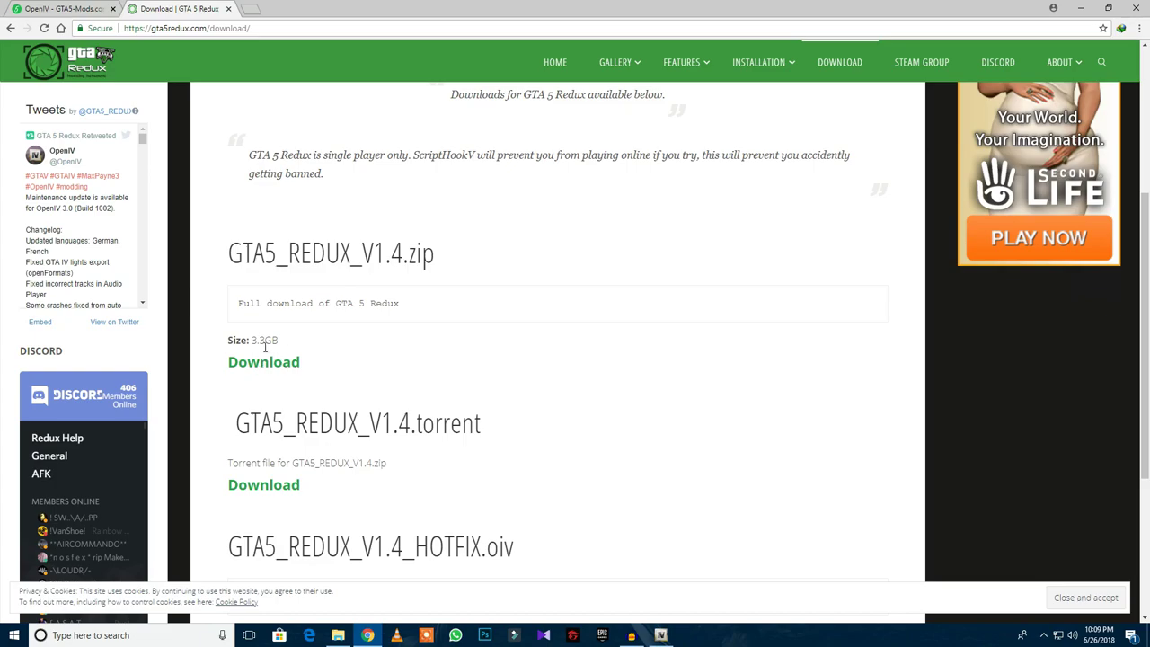
scroll(369, 377, down, 2)
scroll(380, 380, up, 3)
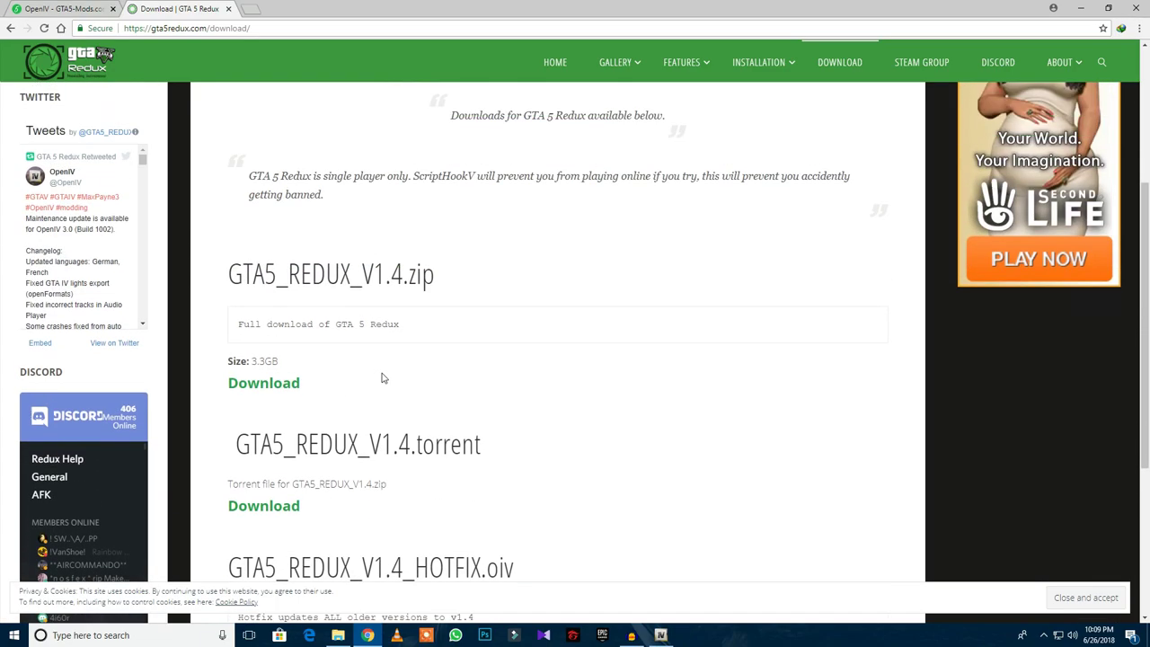
scroll(443, 325, down, 3)
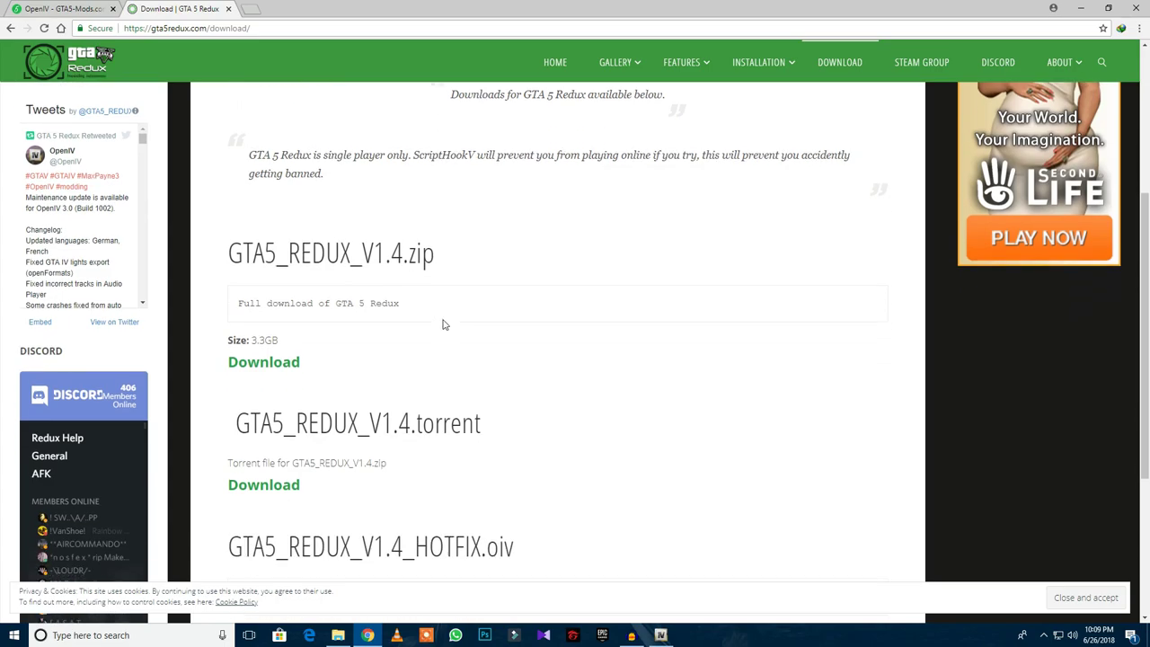
scroll(468, 304, down, 1)
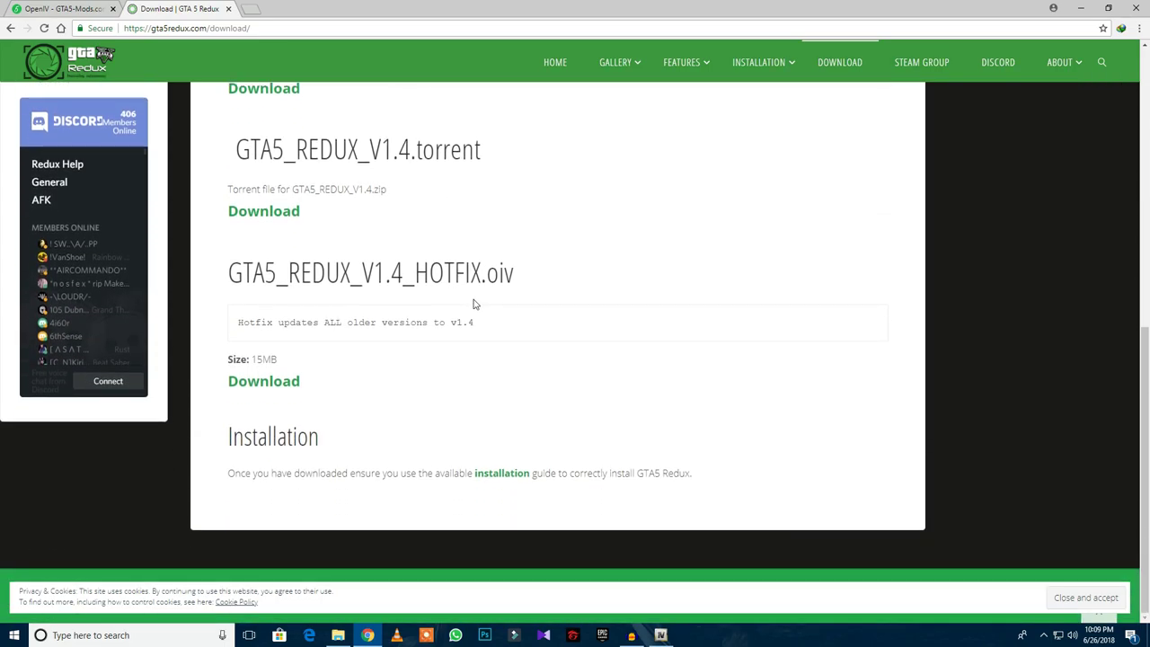
scroll(554, 318, up, 3)
scroll(575, 236, up, 3)
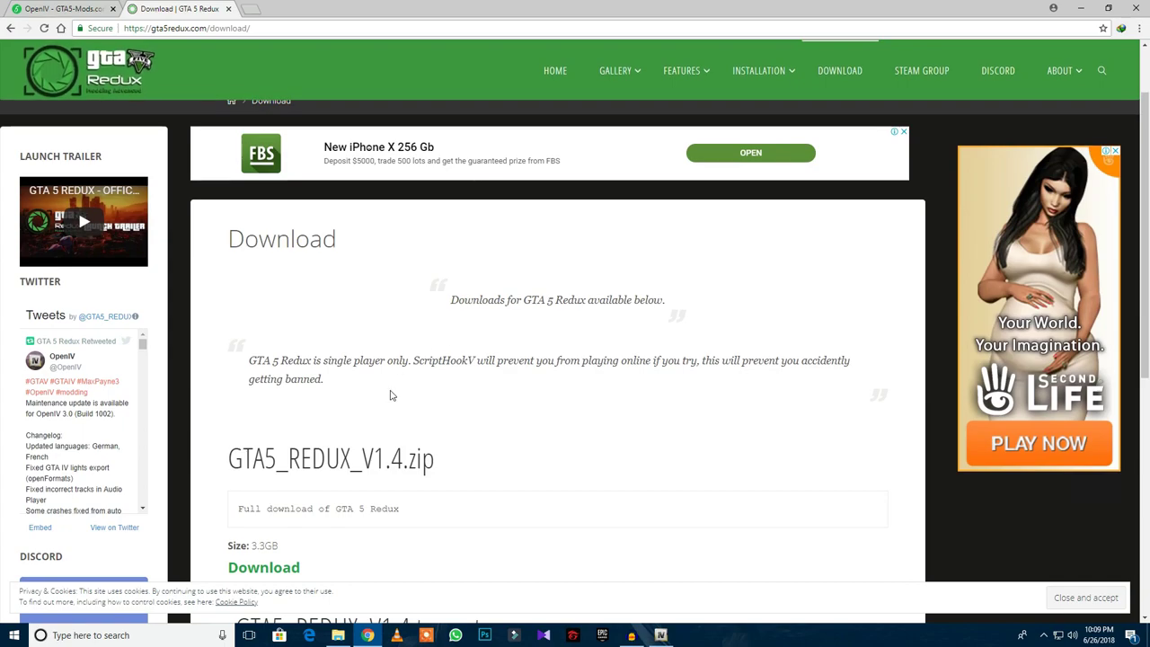
scroll(424, 469, down, 3)
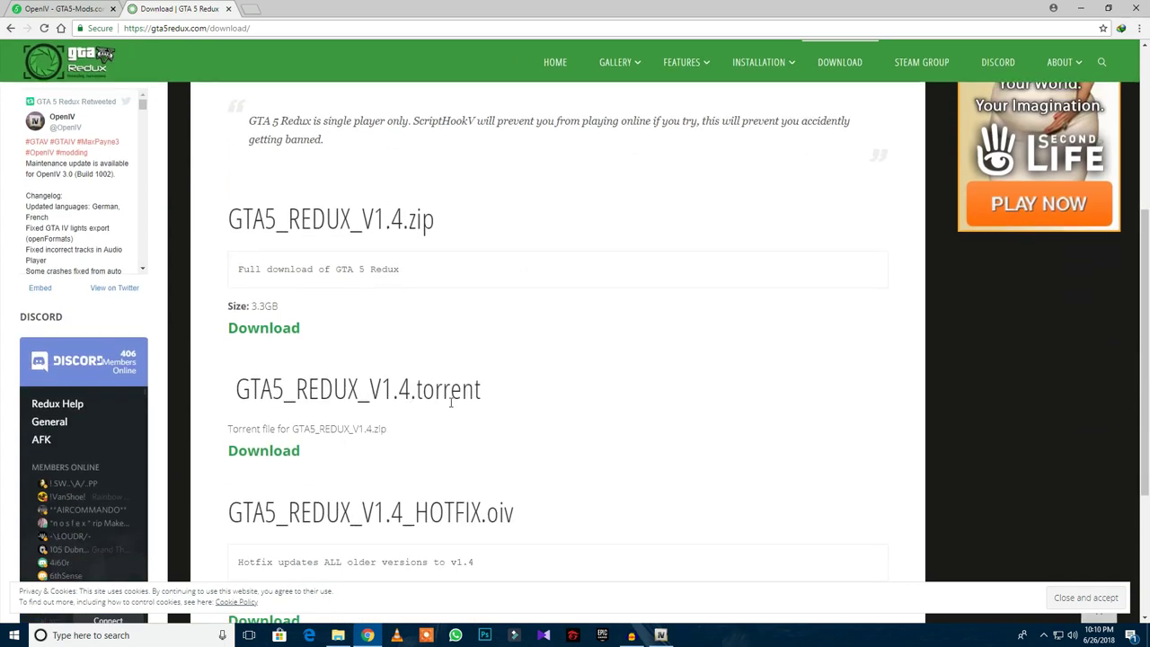
scroll(451, 402, up, 4)
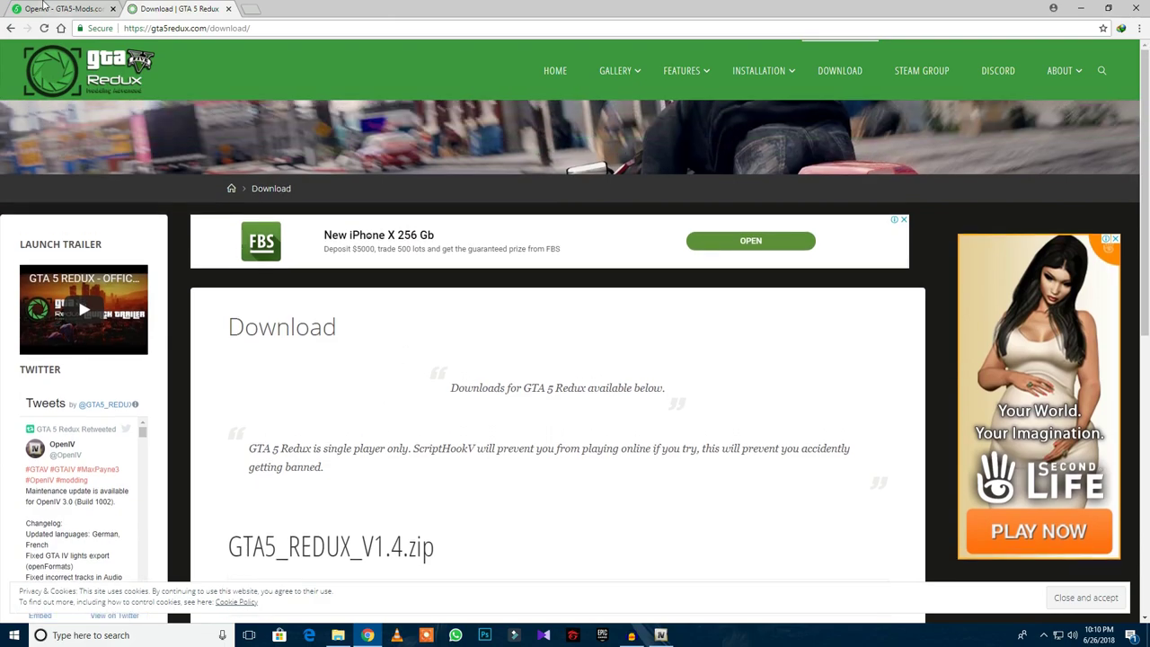
Minimize the browser and reposition OpenIV's game selection window on the desktop
click(45, 9)
click(1081, 8)
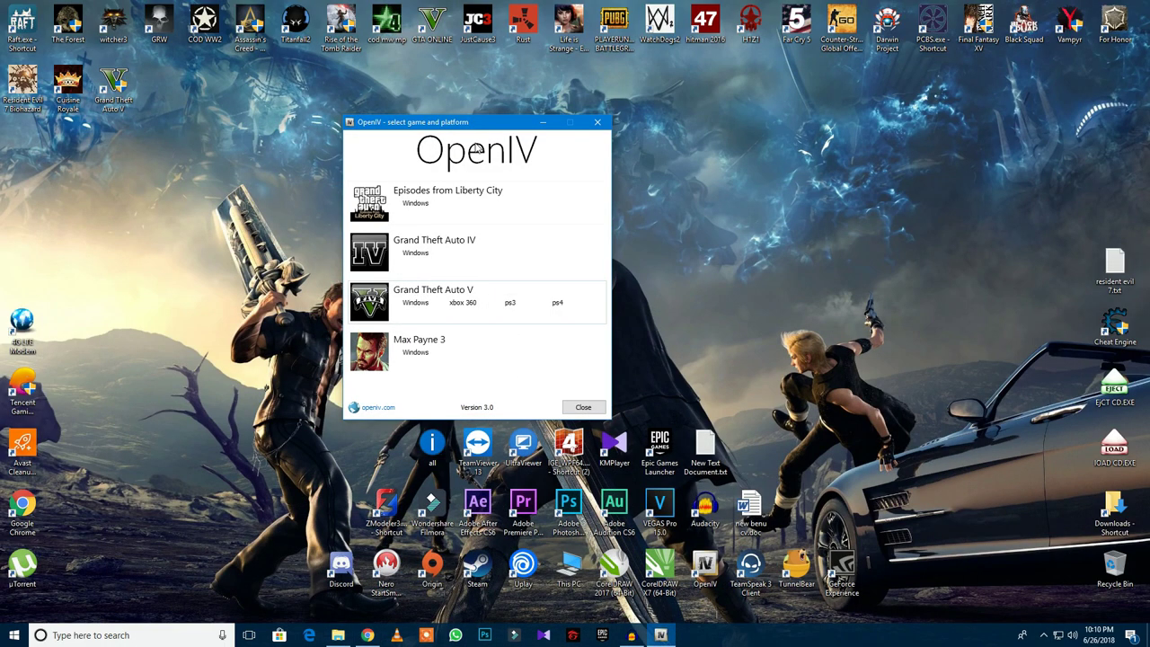
drag(481, 126, 539, 104)
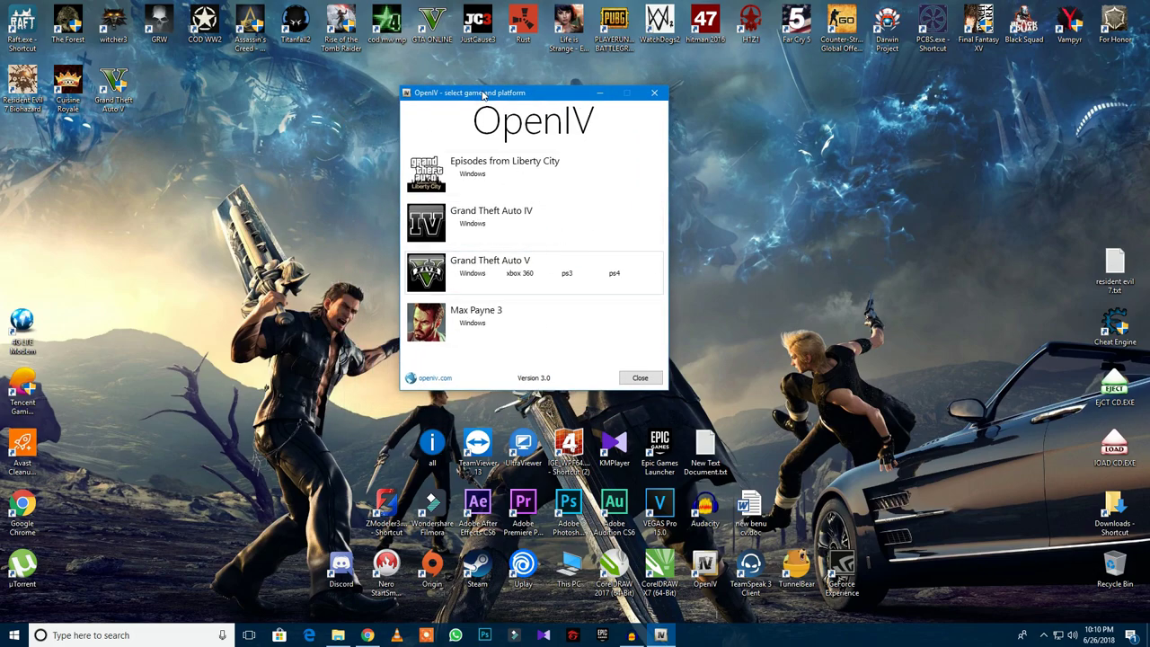
Switch to File Explorer and examine the redux folder's contents, including the GTA_5_REDUX_RESHADE folder and the GTA5_REDUX_V1.3_FULL.oiv package
click(338, 635)
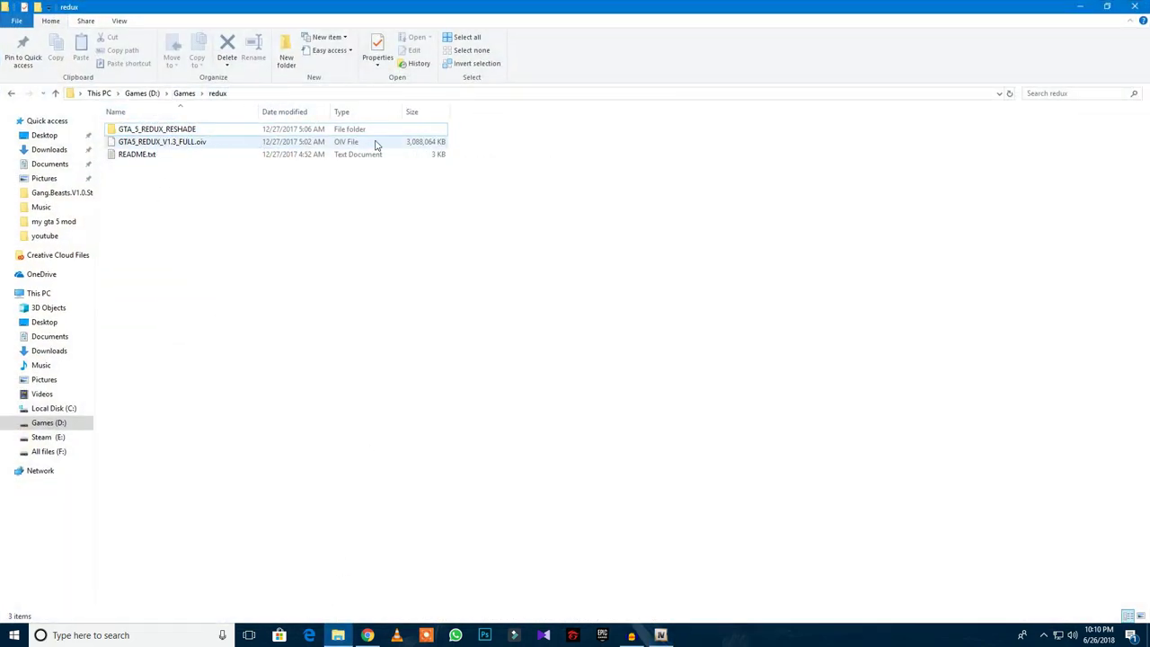
click(342, 143)
click(184, 132)
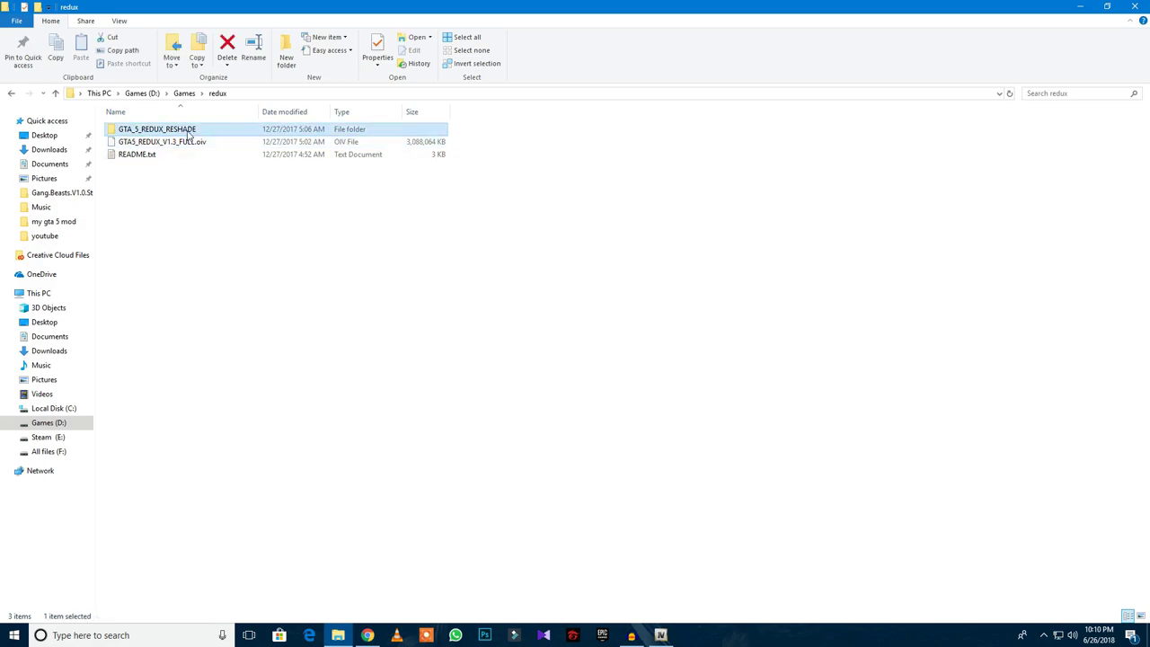
click(197, 144)
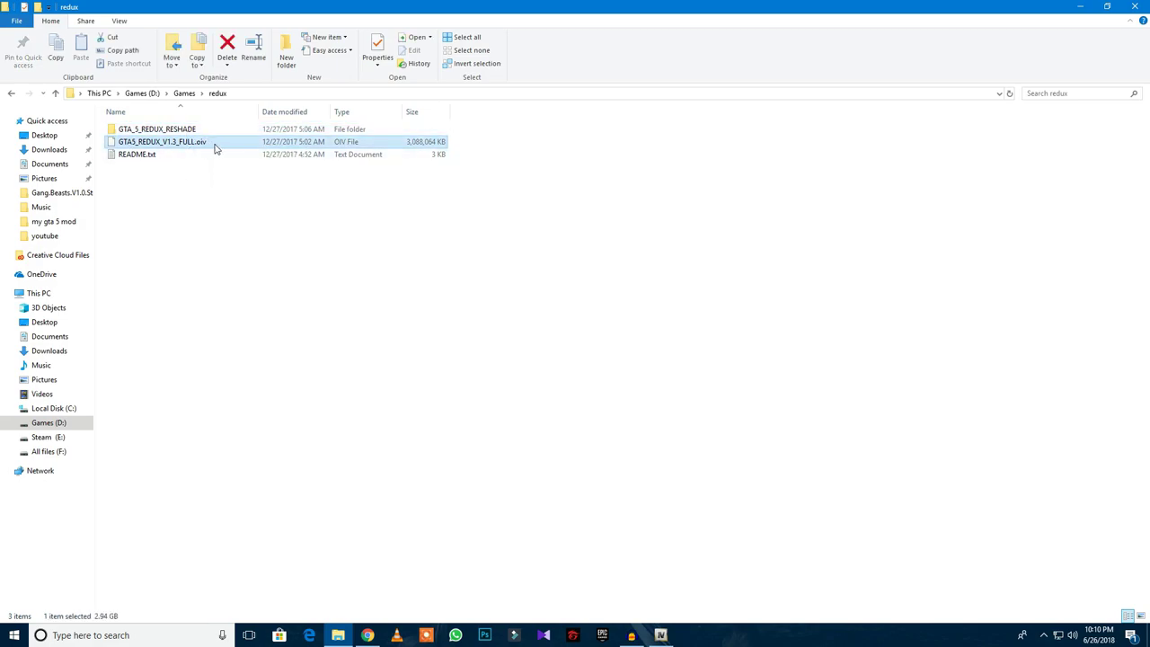
drag(251, 192, 303, 175)
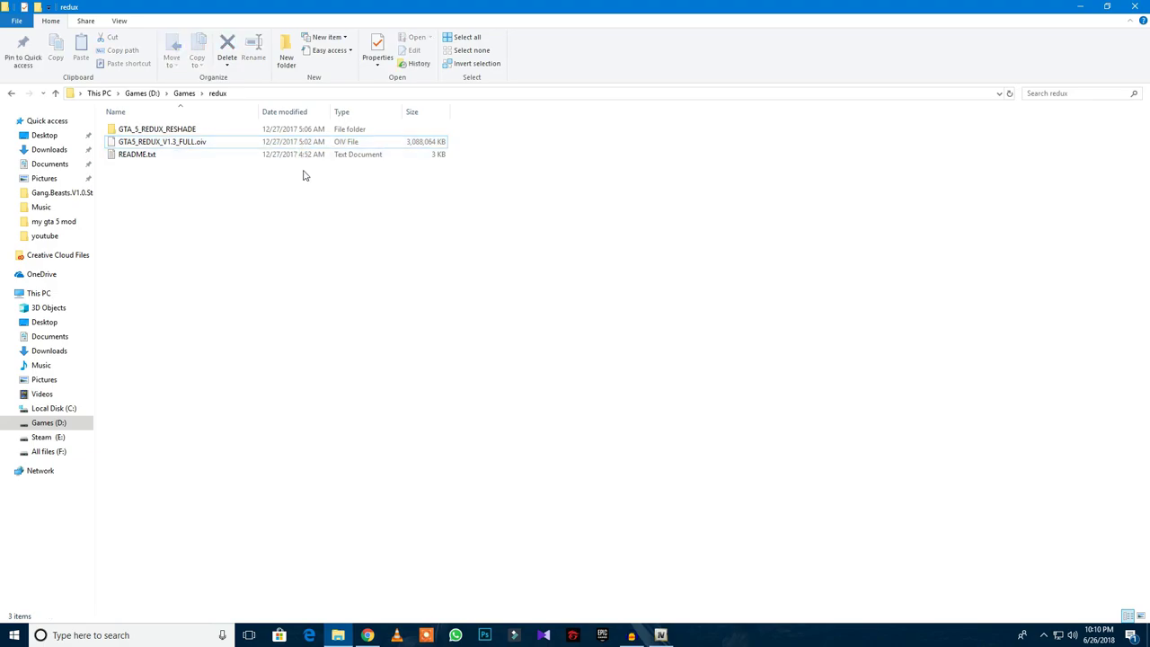
double_click(194, 132)
click(10, 94)
click(228, 209)
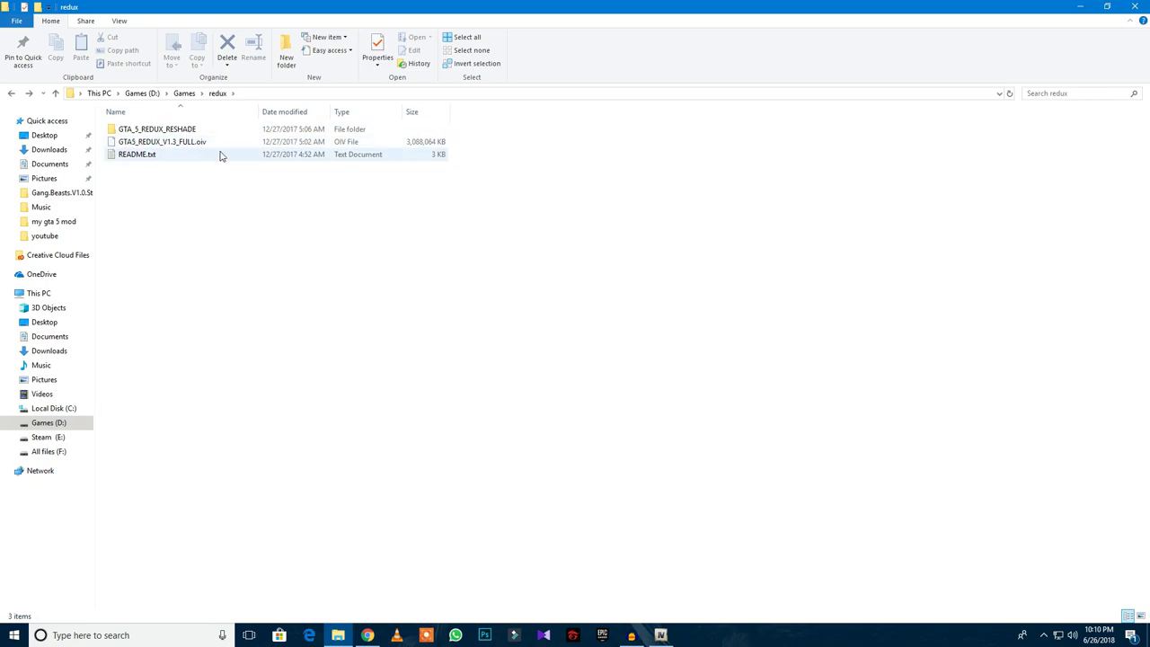
double_click(157, 131)
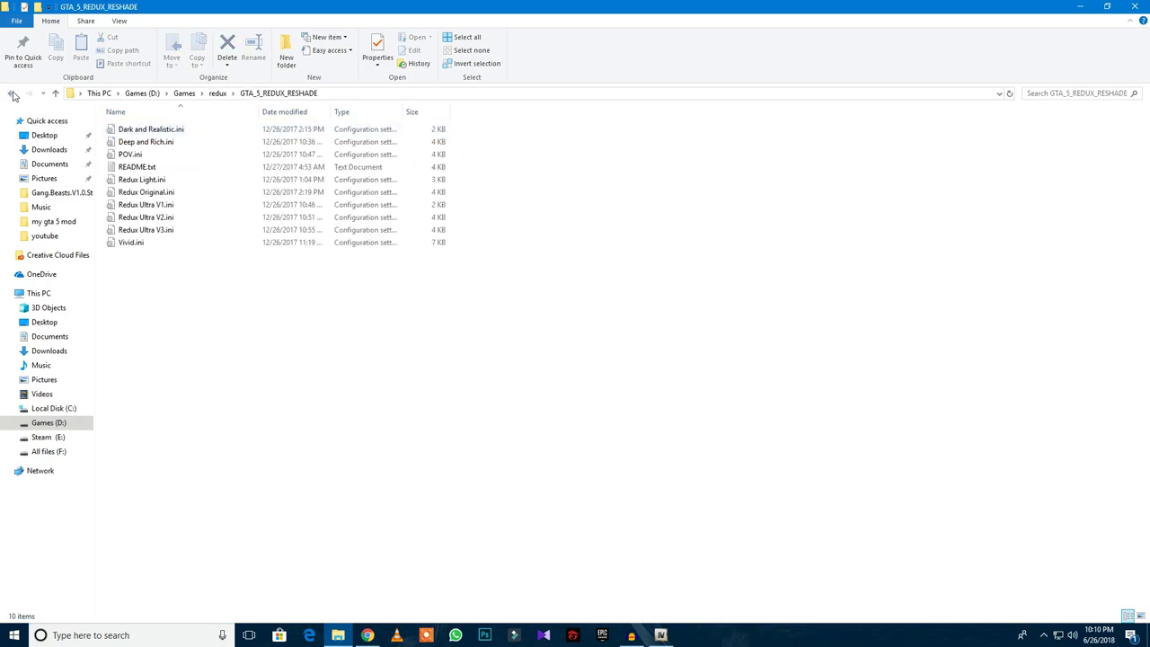
click(11, 93)
click(217, 148)
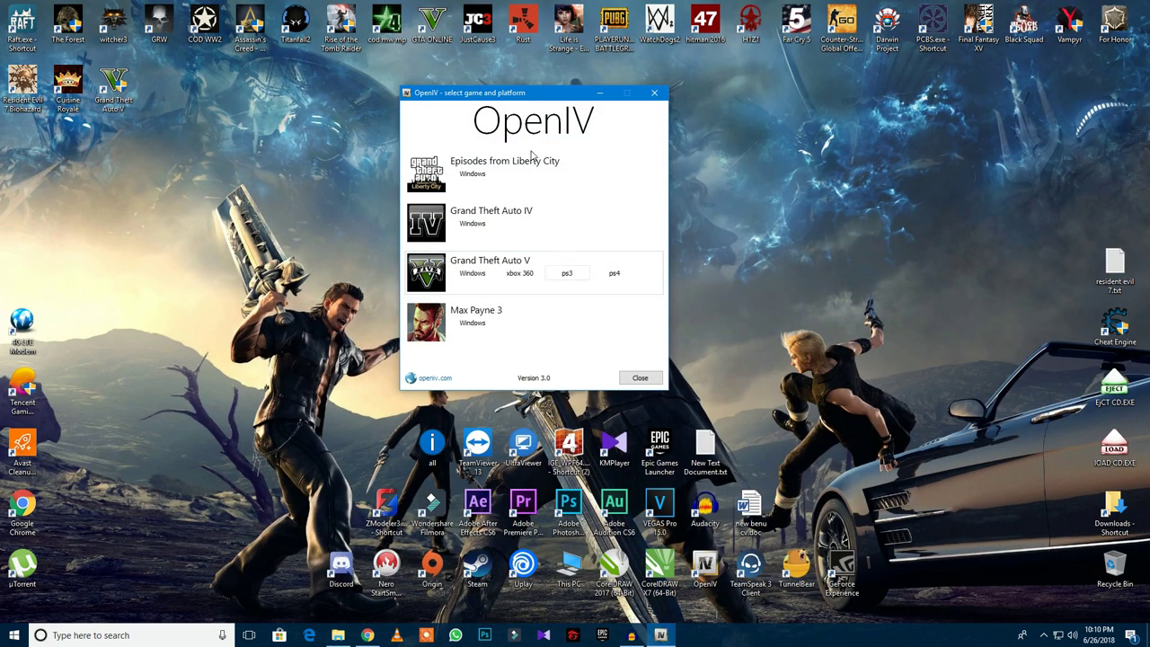
Open Grand Theft Auto V for Windows in a maximized OpenIV window and enable edit mode, accepting the automatic saving of changes
drag(522, 99, 417, 100)
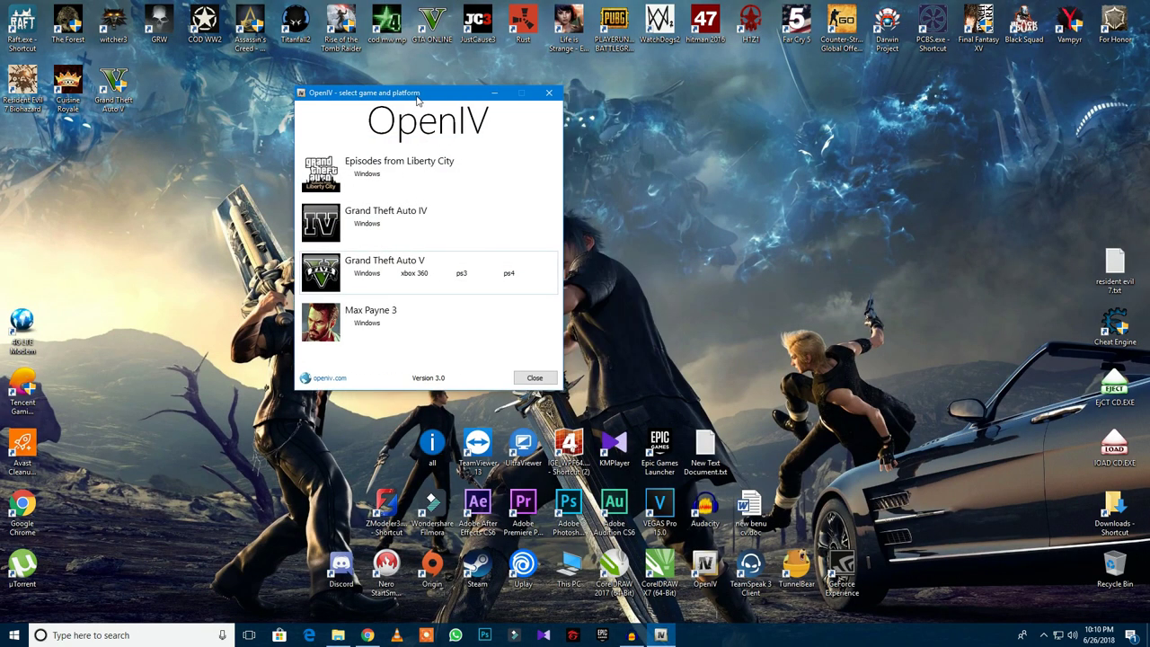
click(373, 274)
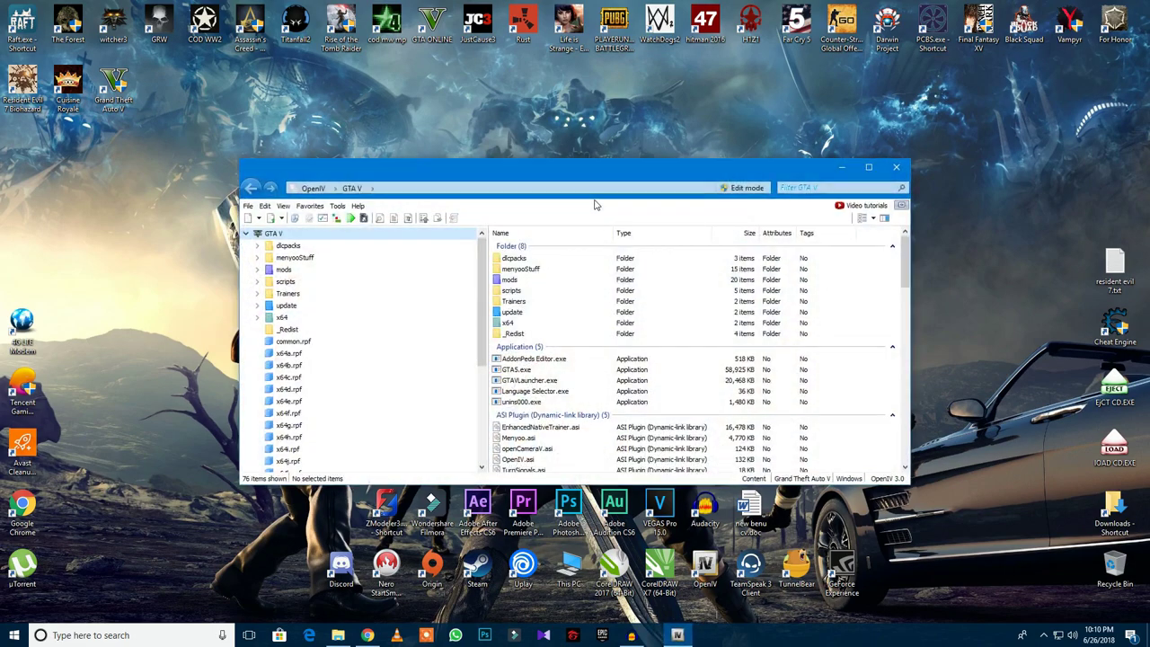
double_click(681, 177)
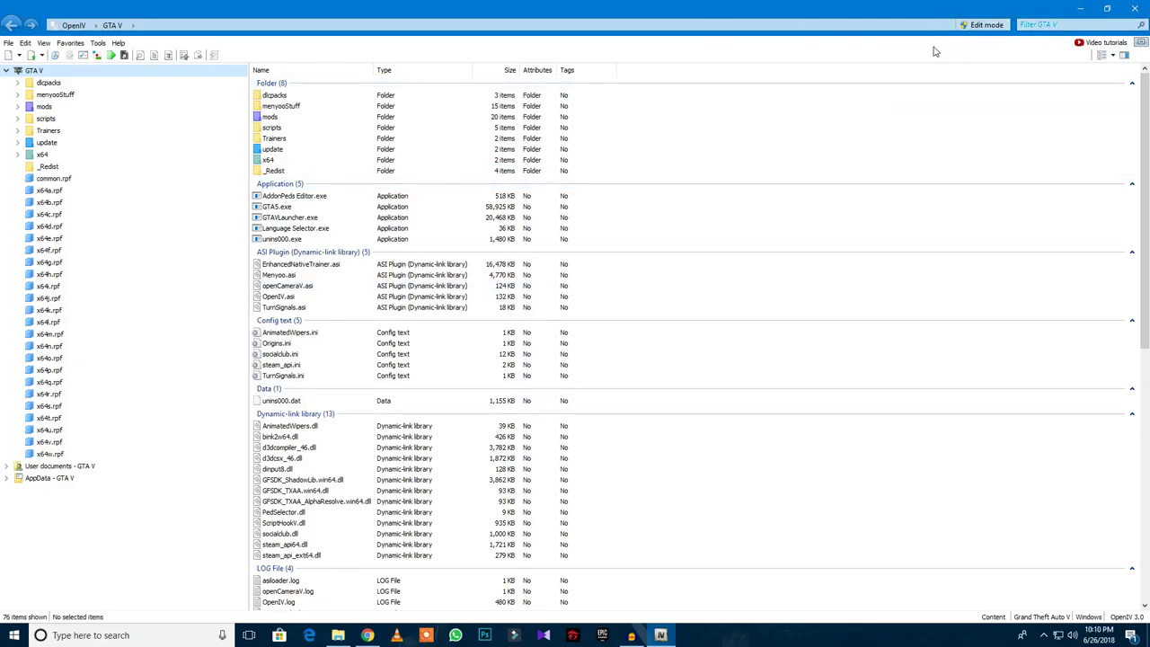
click(986, 25)
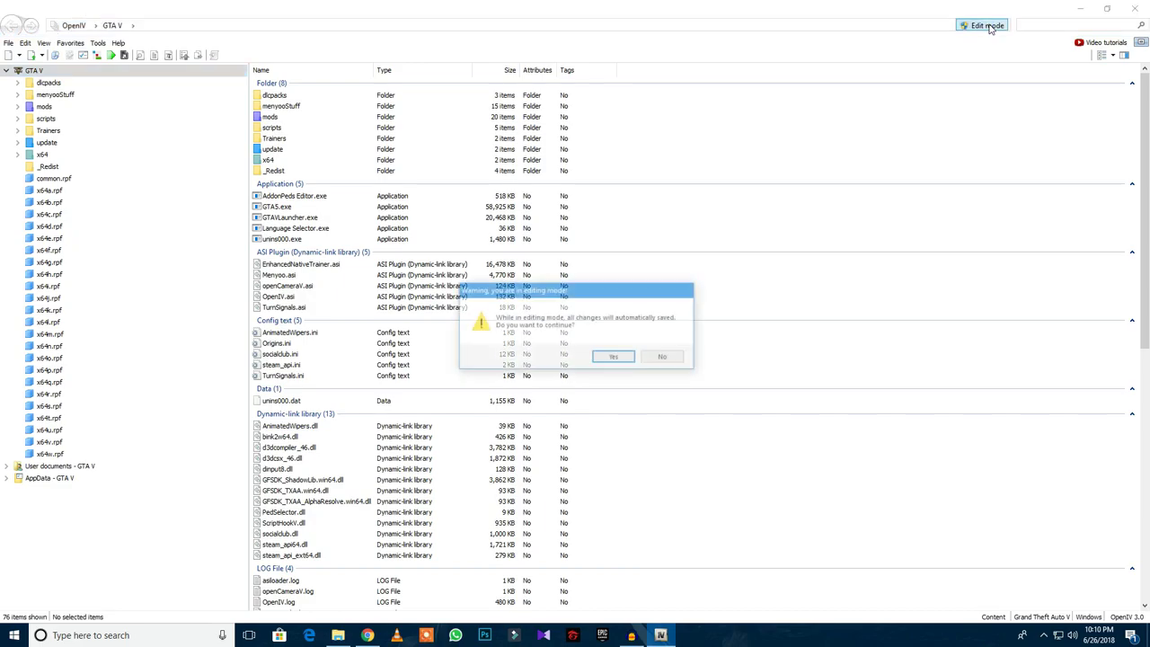
click(612, 358)
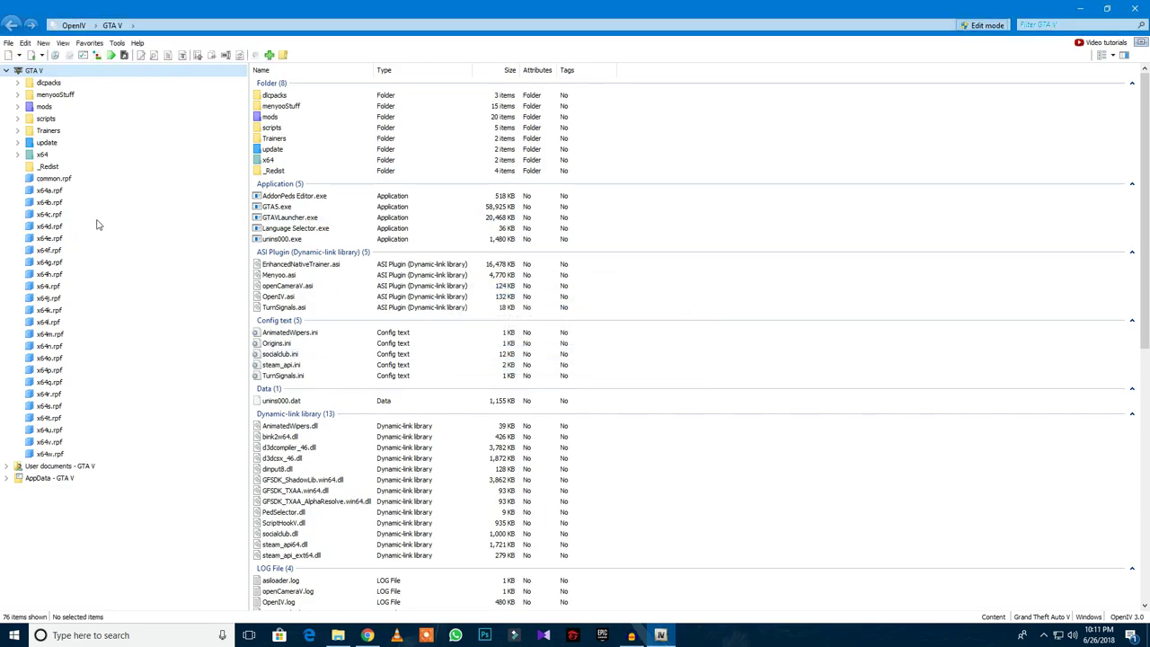
Load GTA5_REDUX_V1.3_FULL.oiv from the Games\redux folder on drive D: into the Package Installer
click(117, 43)
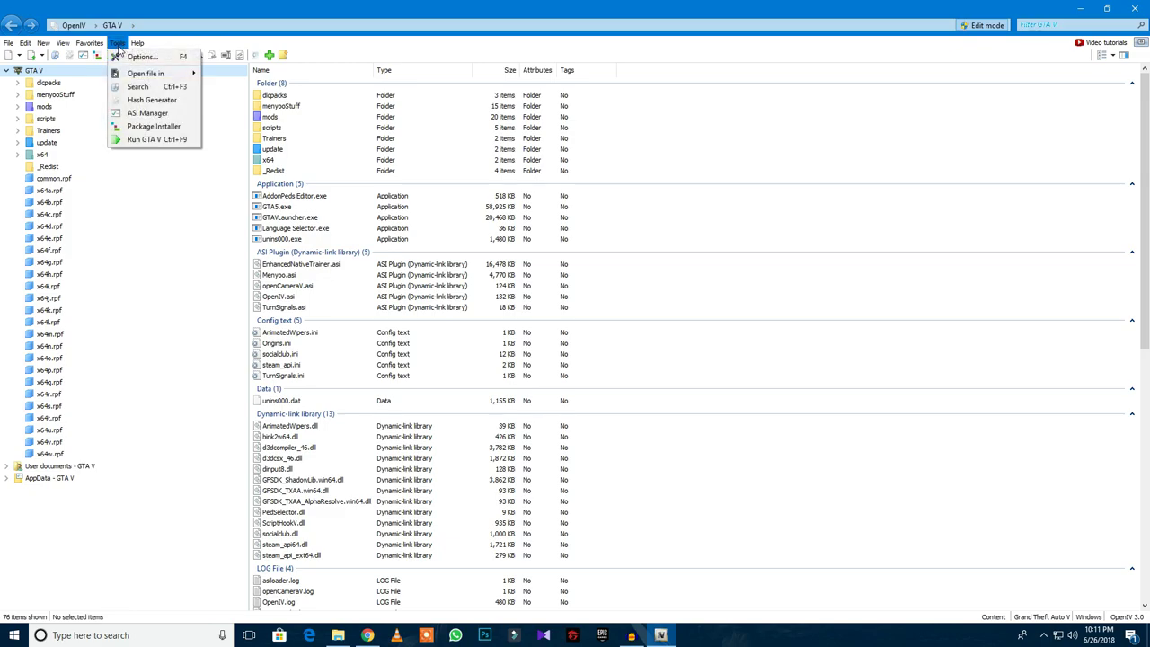
click(154, 132)
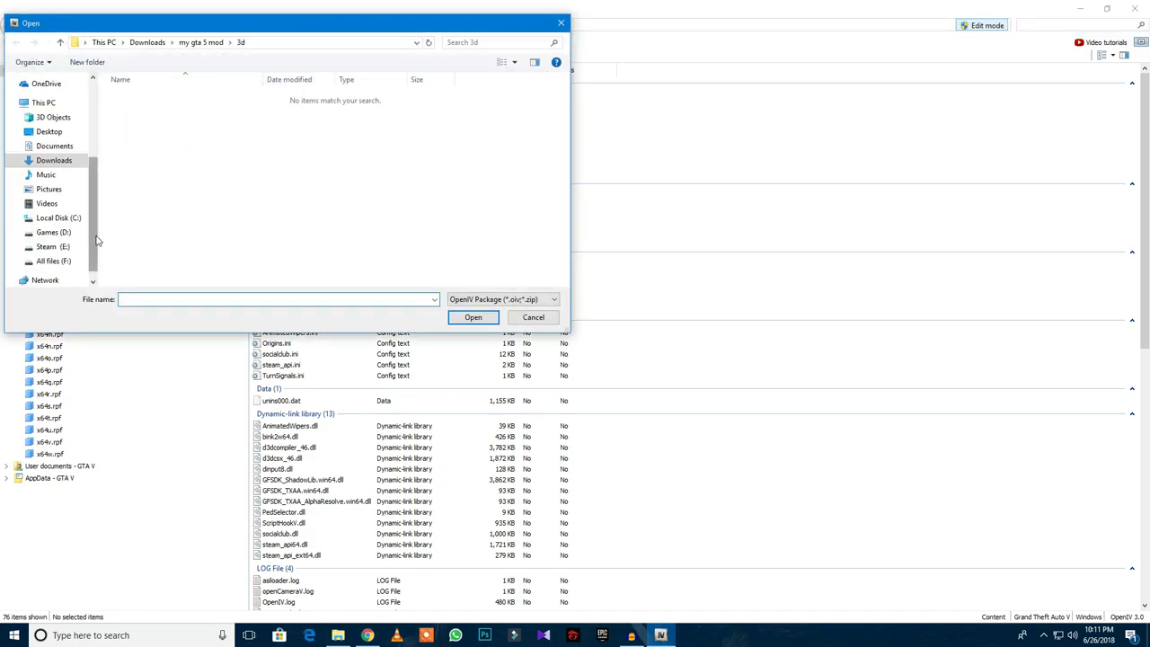
scroll(99, 194, down, 1)
click(54, 230)
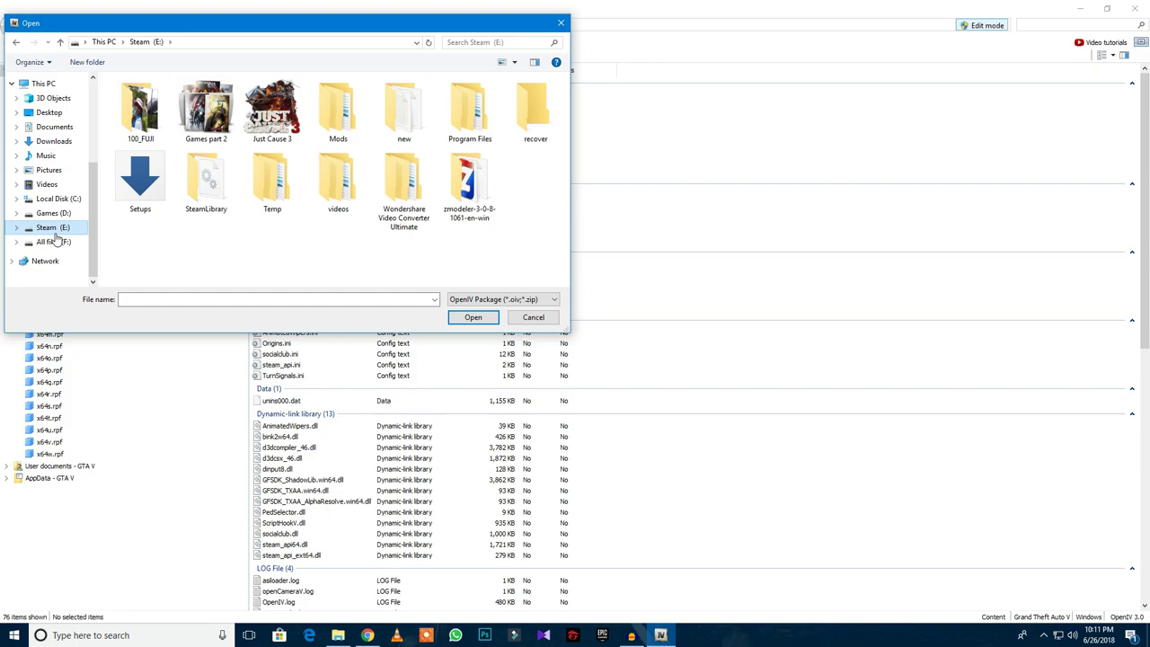
click(63, 214)
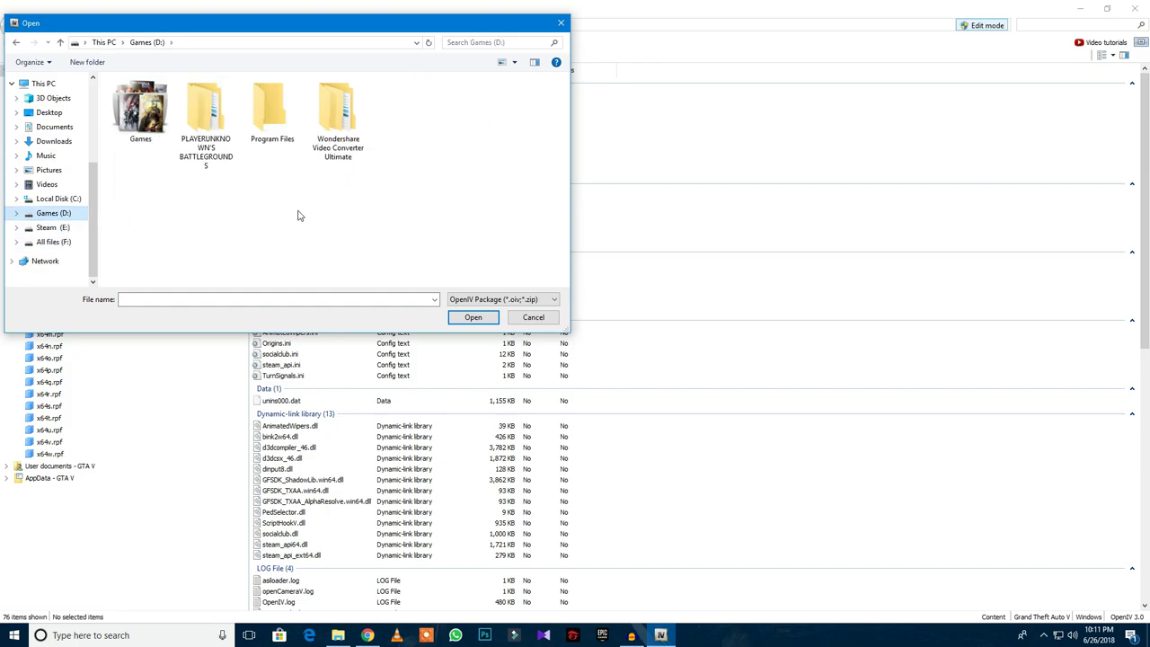
double_click(141, 125)
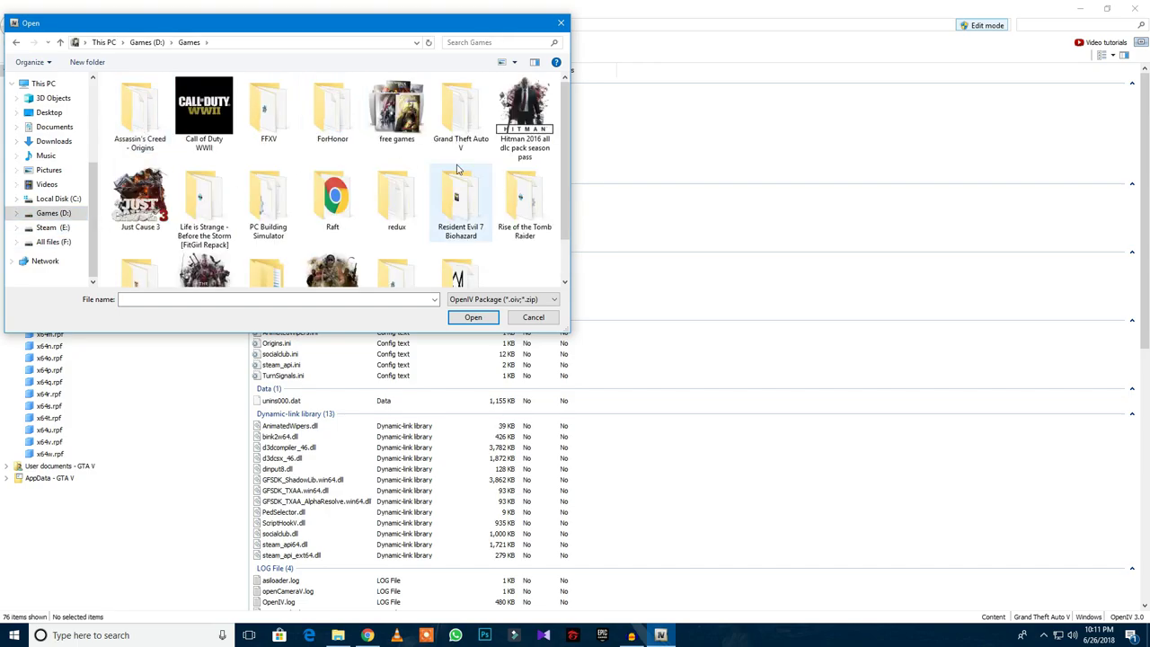
scroll(569, 224, down, 1)
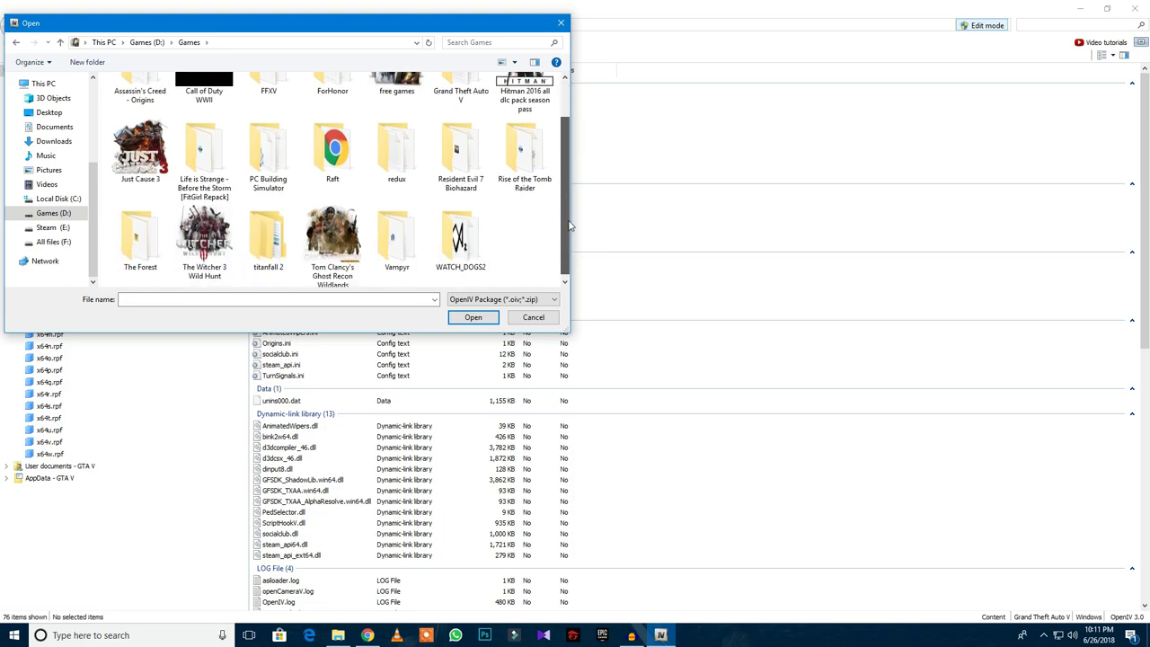
double_click(395, 148)
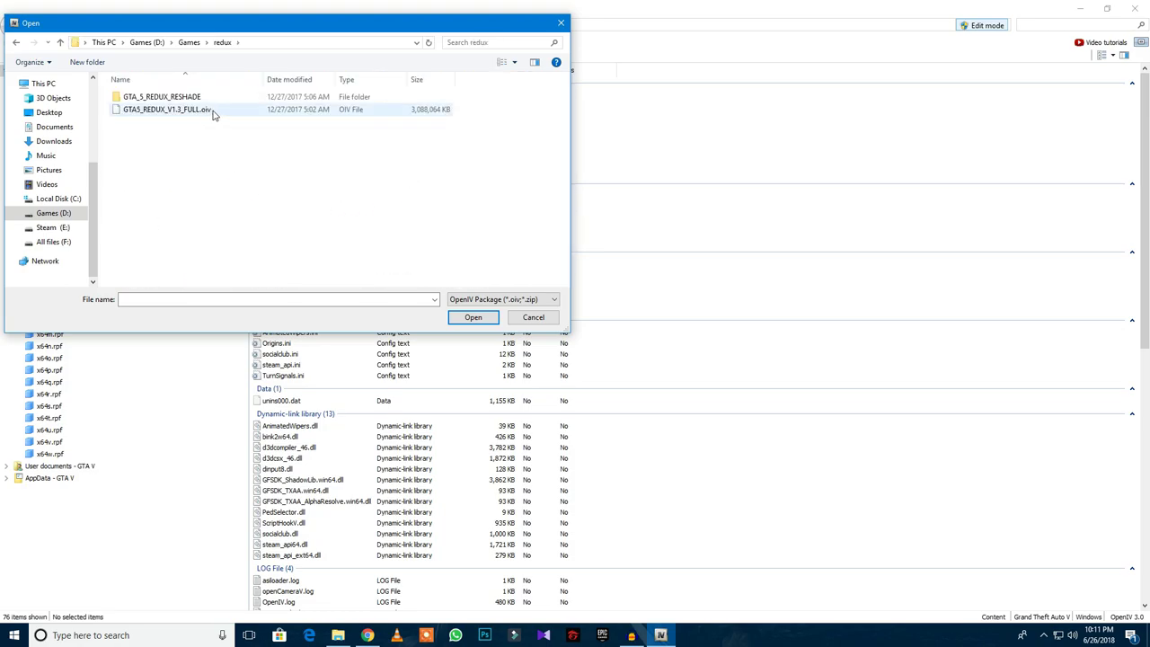
click(320, 110)
click(490, 319)
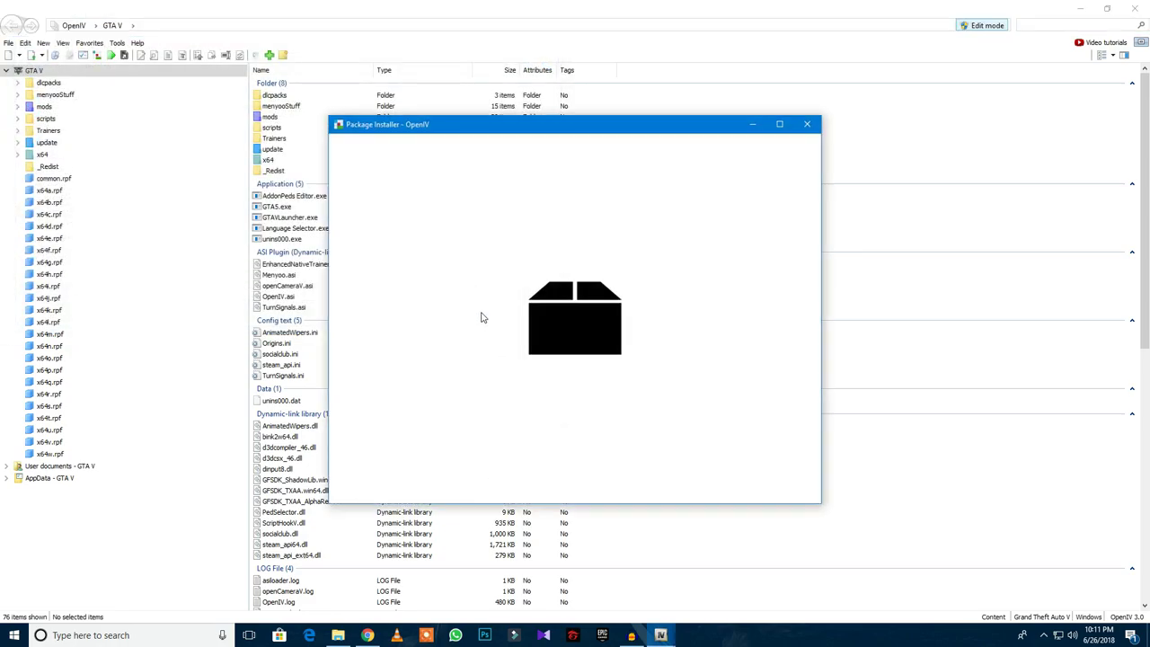
Read through the GTA 5 Redux package description, including its release, supported game version and feature list
drag(614, 137, 562, 123)
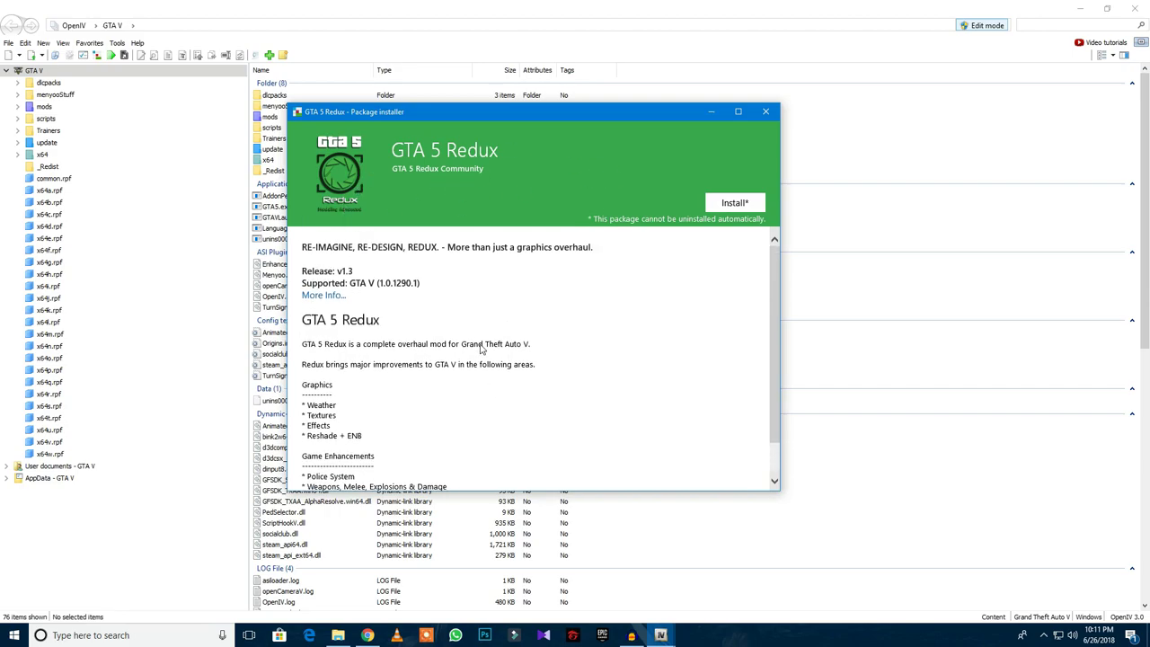
scroll(590, 326, down, 1)
scroll(591, 327, up, 1)
drag(576, 118, 604, 115)
scroll(614, 306, down, 2)
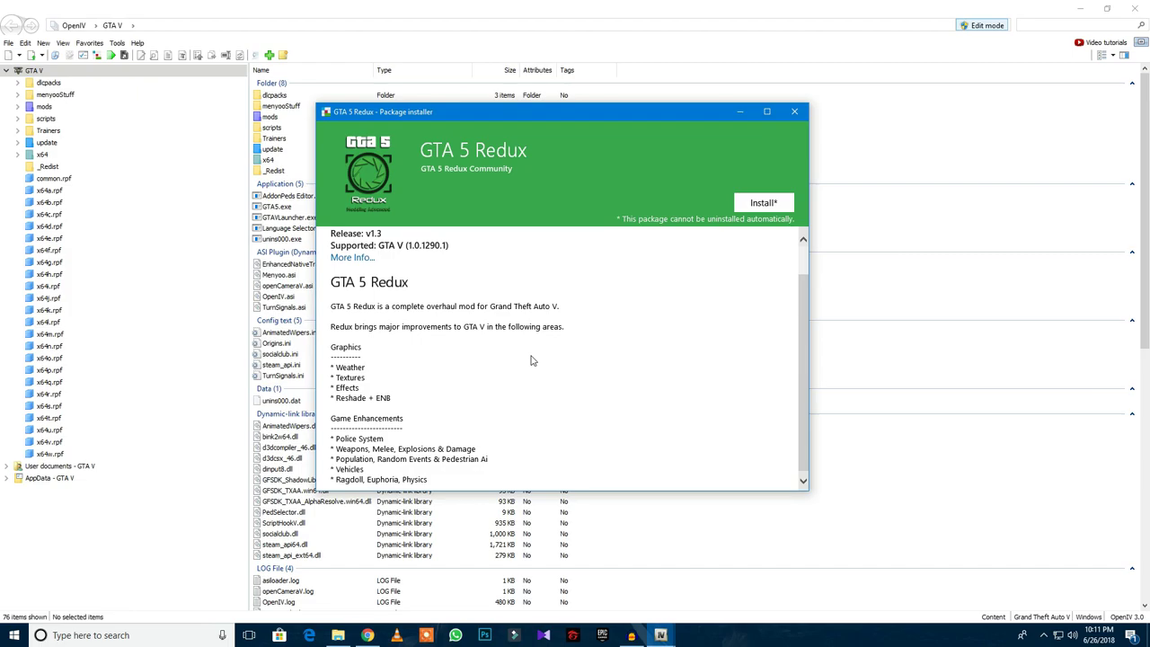
scroll(531, 360, up, 2)
scroll(531, 360, down, 2)
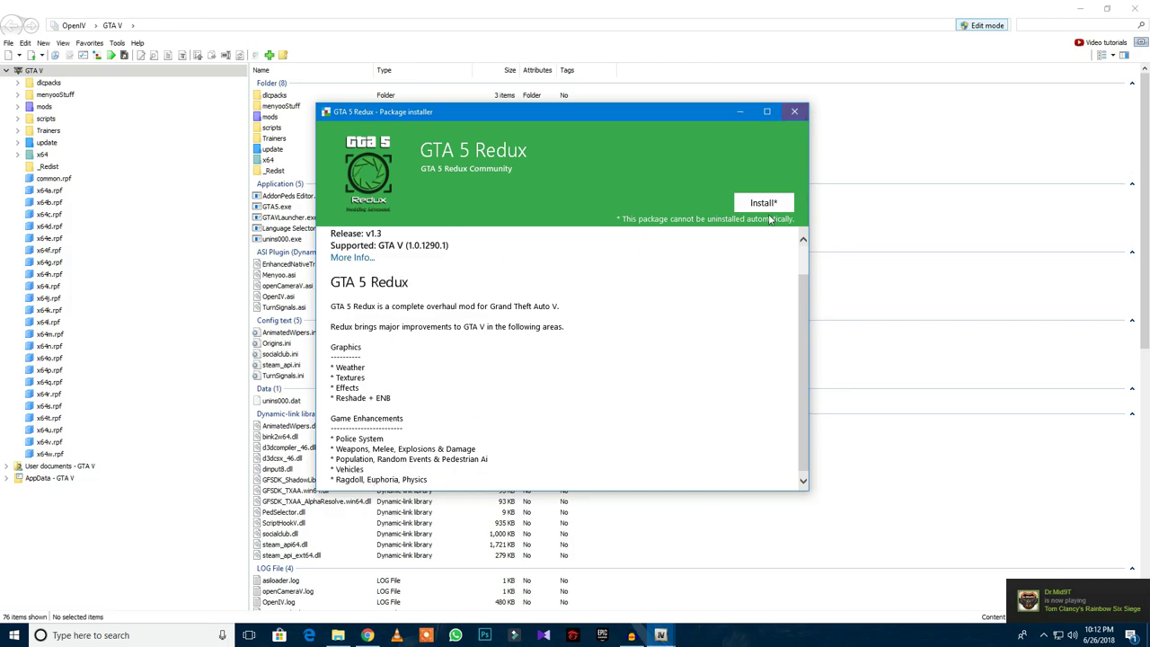
Close the GTA 5 Redux package installer, minimize OpenIV, and switch to Chrome to review the OpenIV 3.0 page on GTA5-Mods
click(795, 112)
click(1079, 8)
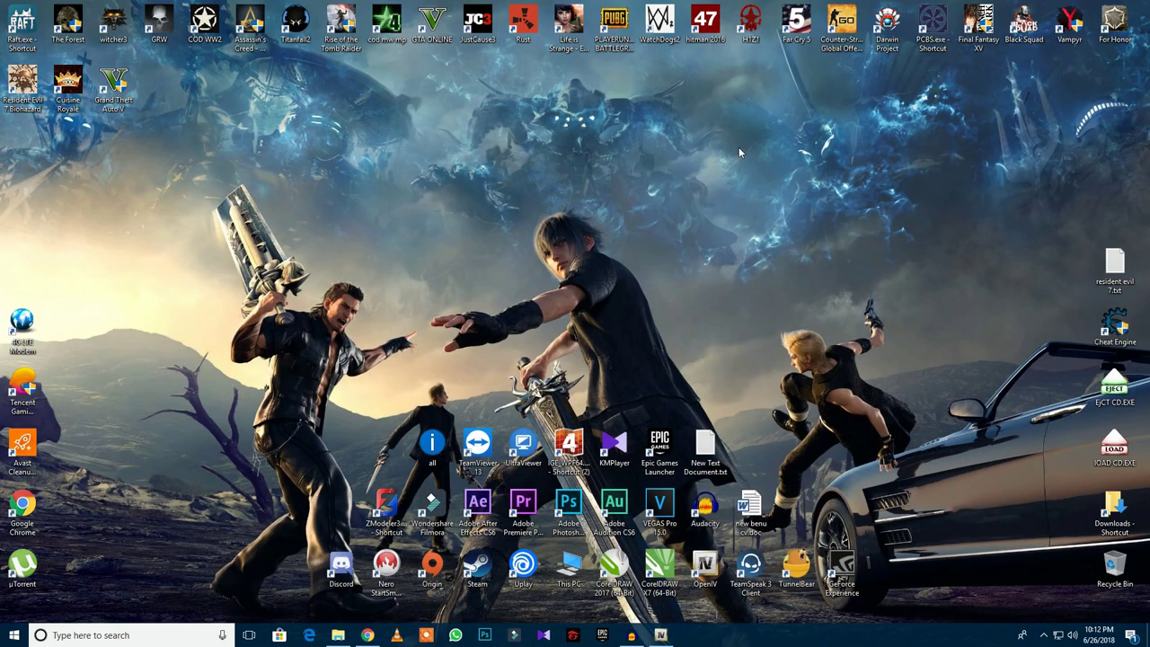
click(367, 635)
scroll(440, 292, down, 4)
scroll(467, 288, up, 4)
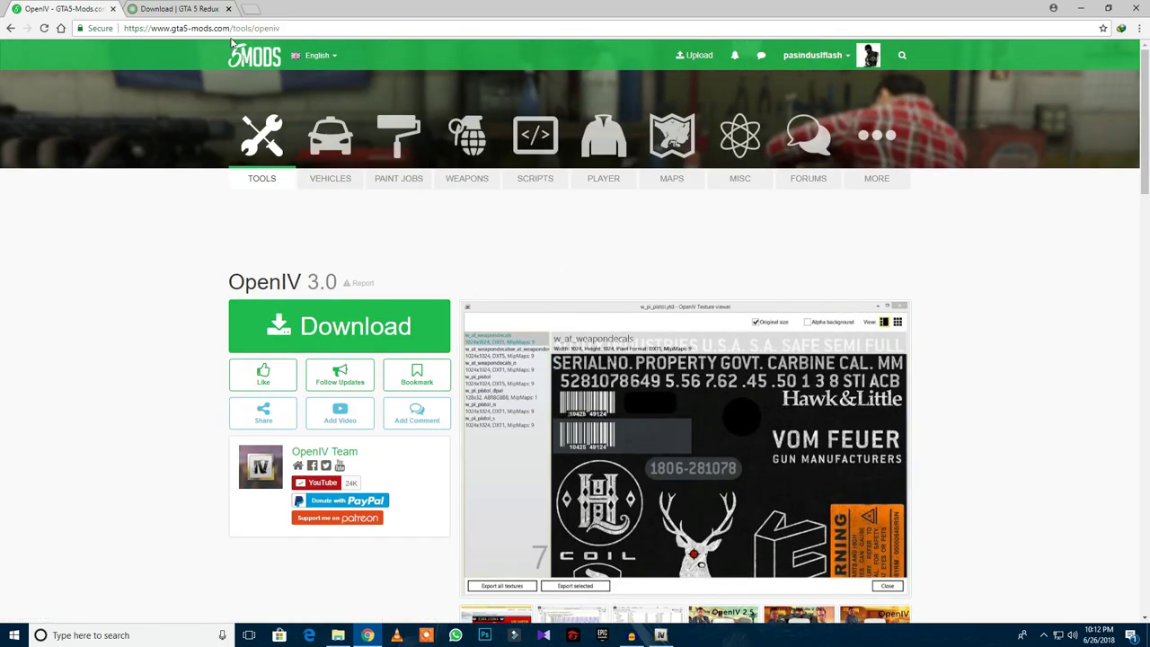
scroll(976, 342, down, 4)
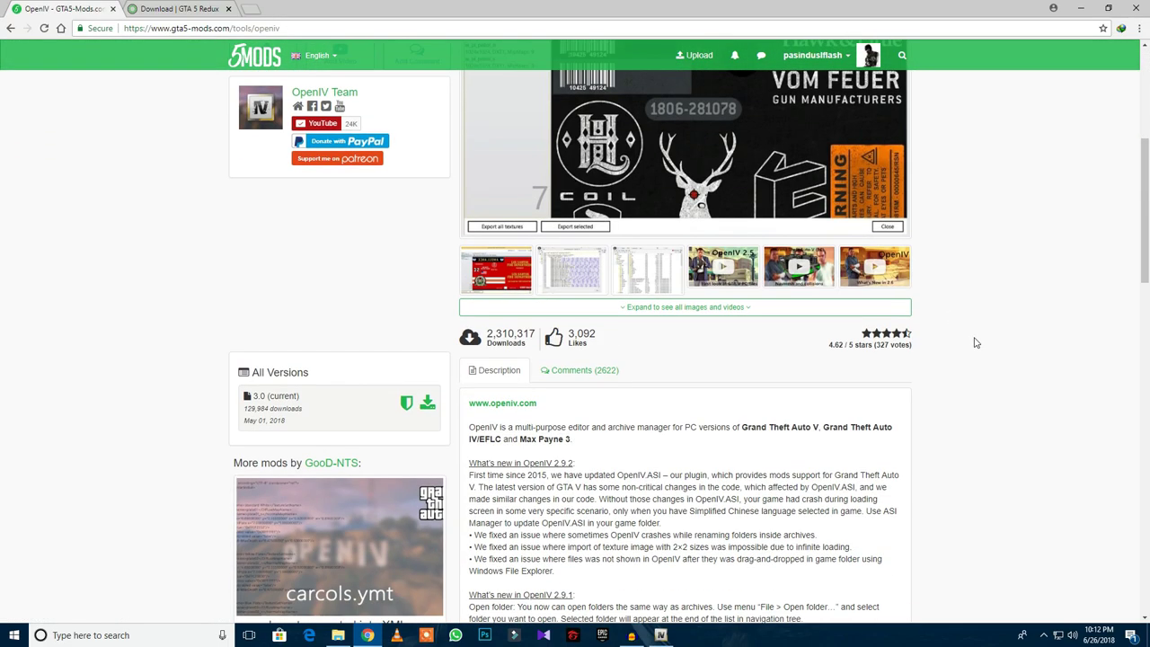
scroll(977, 342, down, 8)
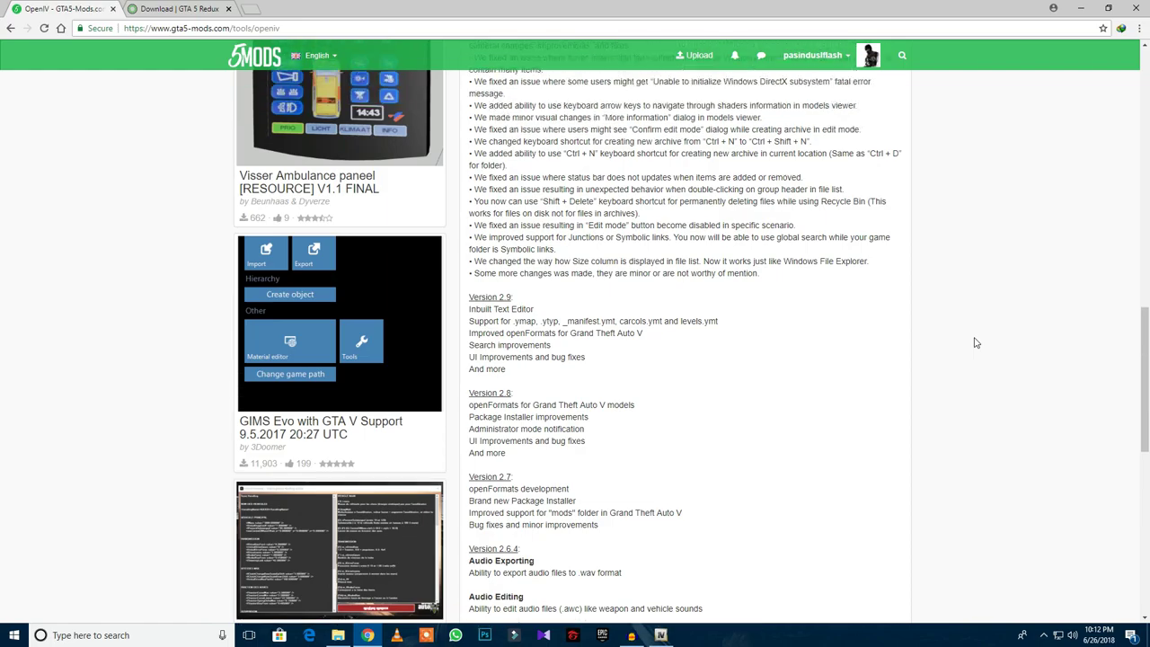
scroll(976, 342, up, 12)
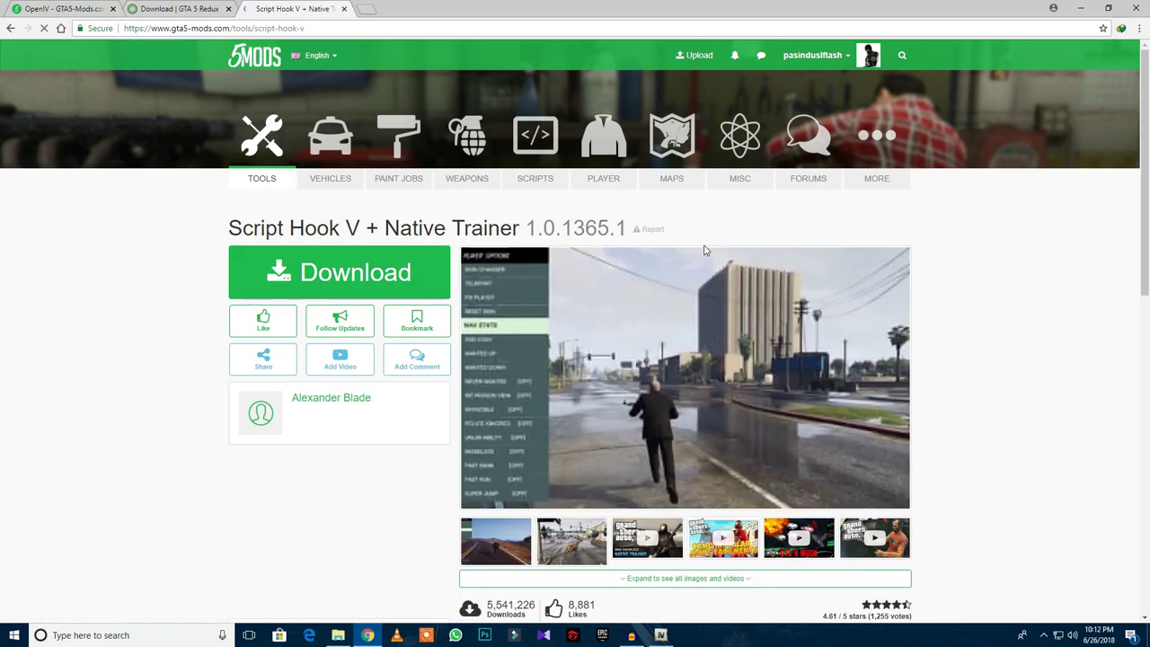
Examine the Script Hook V + Native Trainer page, including its download option, installation instructions and trainer controls
scroll(826, 290, down, 2)
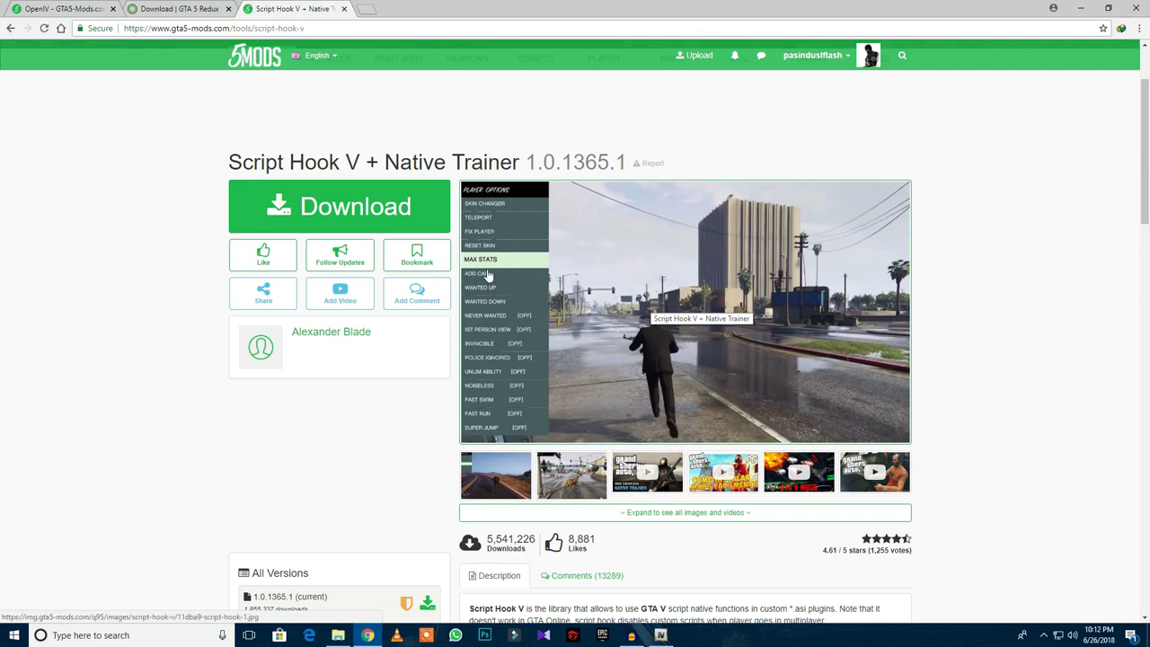
scroll(608, 279, down, 3)
scroll(608, 279, down, 2)
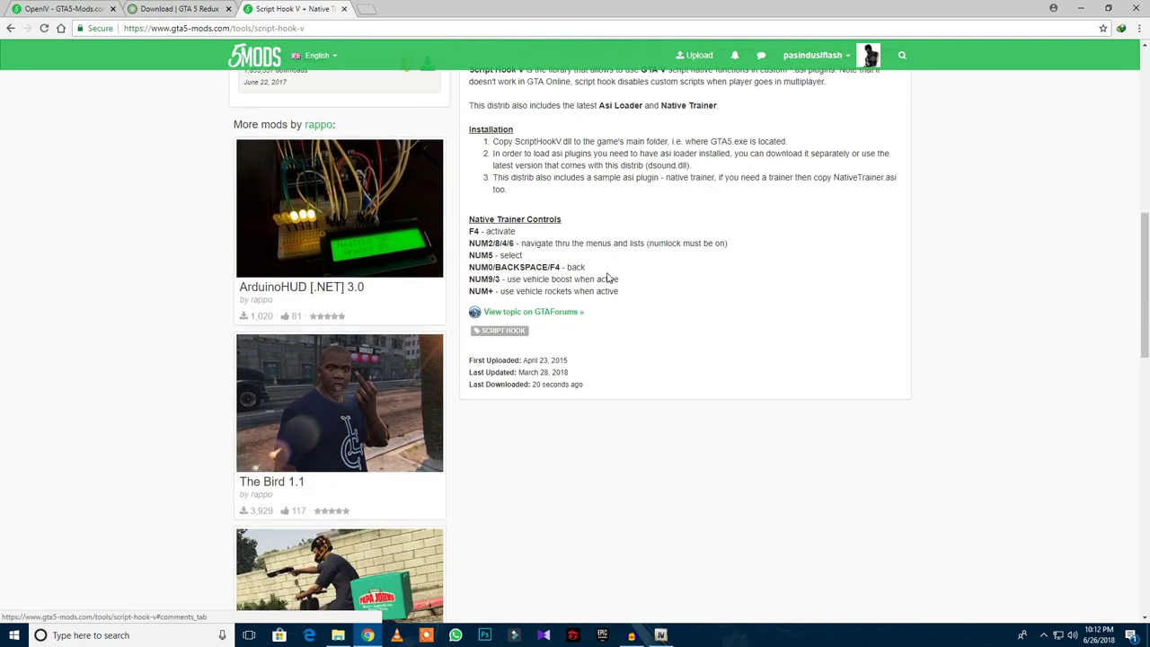
scroll(609, 280, up, 7)
scroll(625, 287, down, 1)
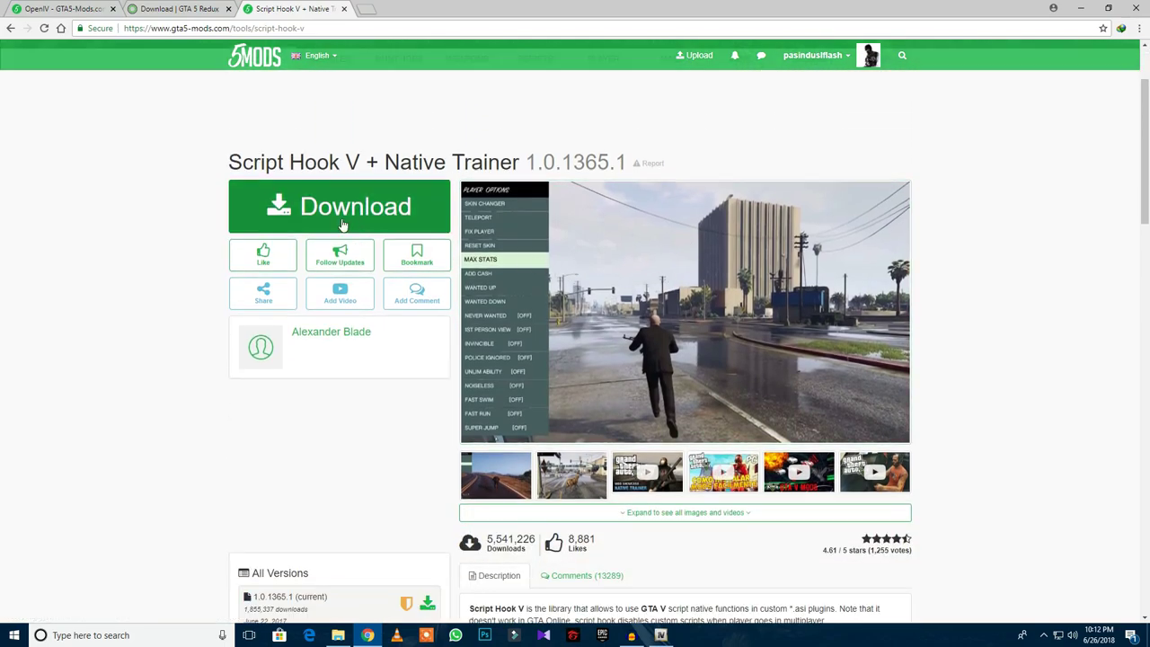
scroll(716, 223, down, 4)
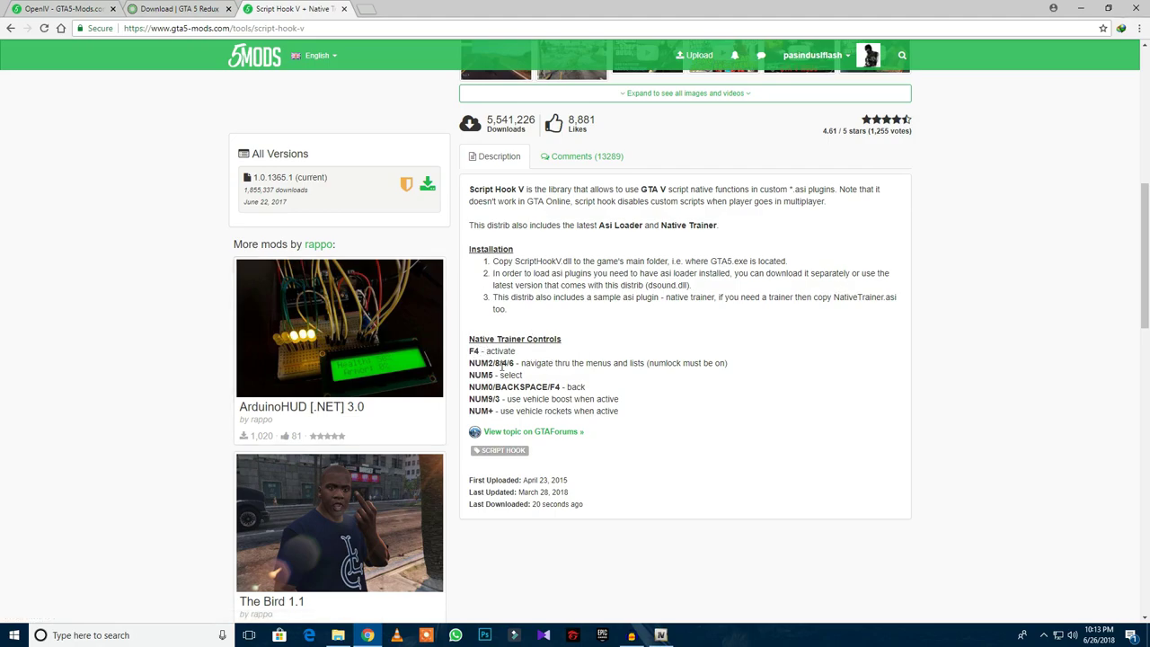
scroll(503, 160, up, 4)
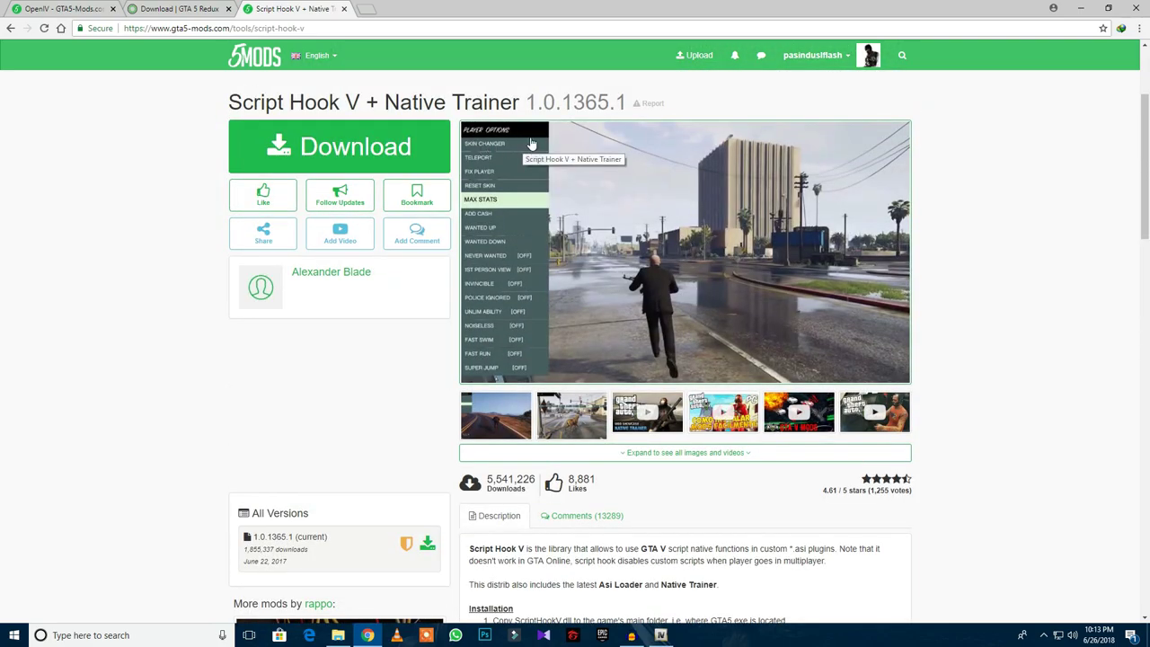
scroll(418, 344, down, 4)
scroll(505, 350, up, 5)
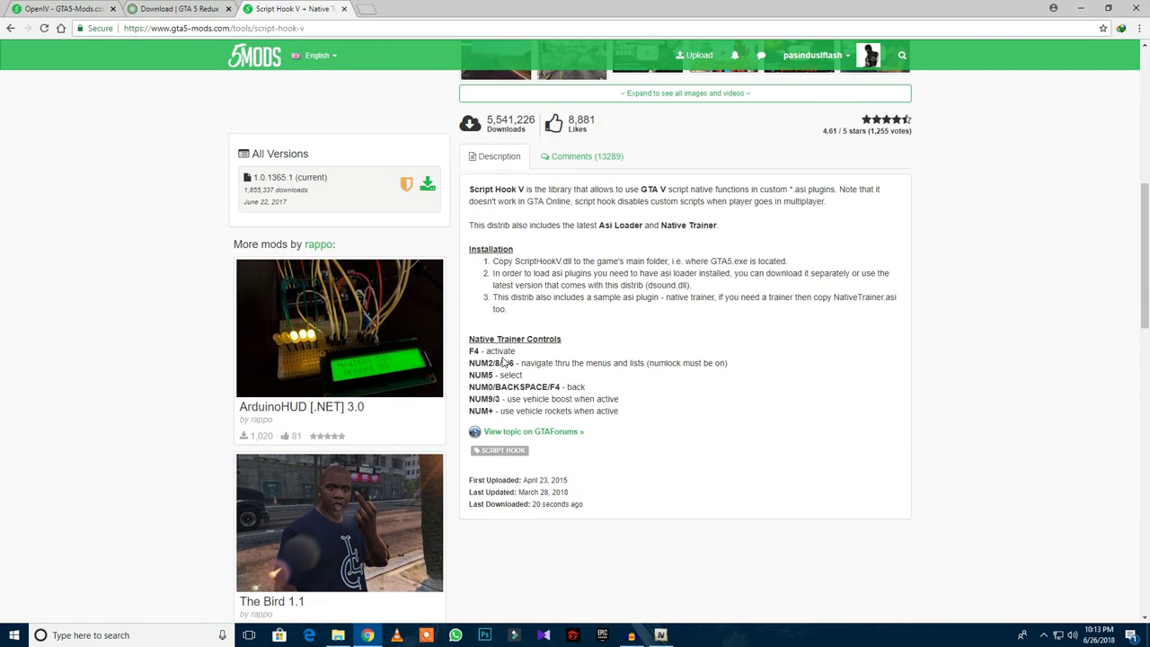
scroll(568, 497, down, 1)
scroll(513, 371, down, 3)
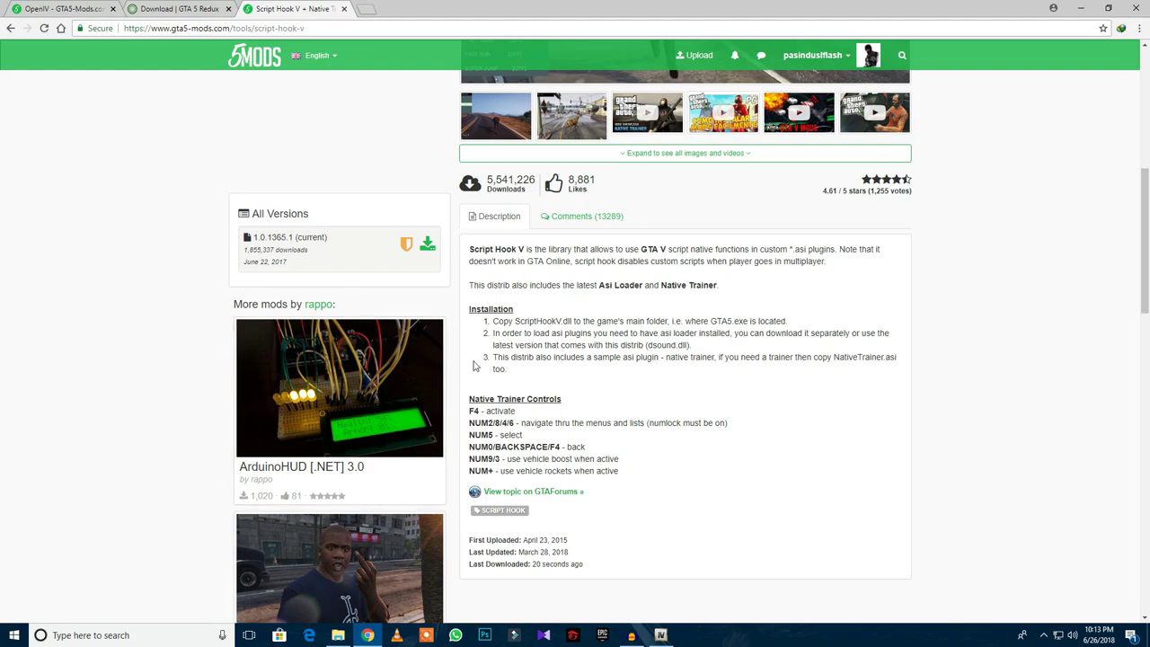
scroll(505, 380, down, 4)
scroll(513, 335, up, 7)
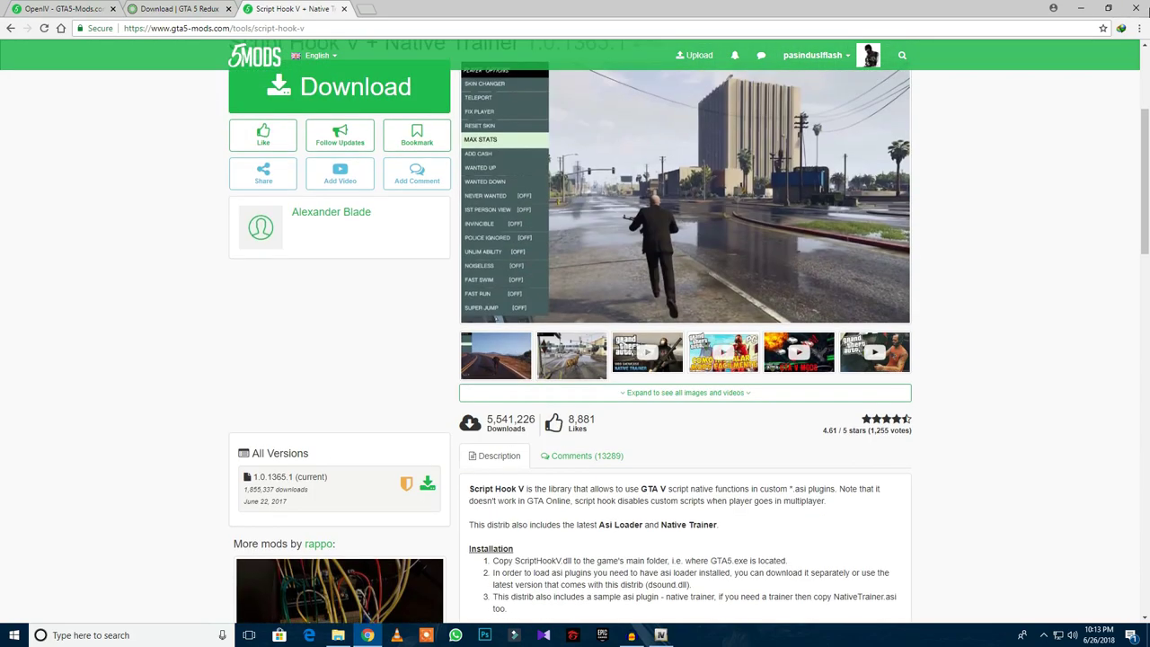
Close the Chrome window and refresh the desktop
click(1136, 8)
right_click(600, 133)
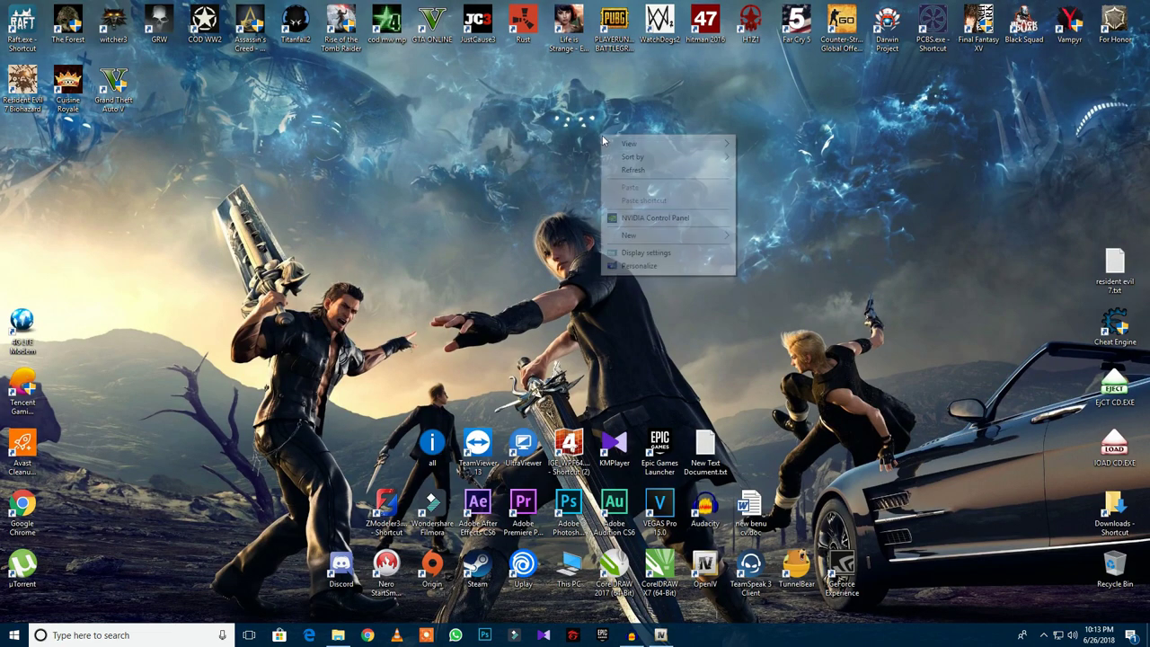
click(620, 169)
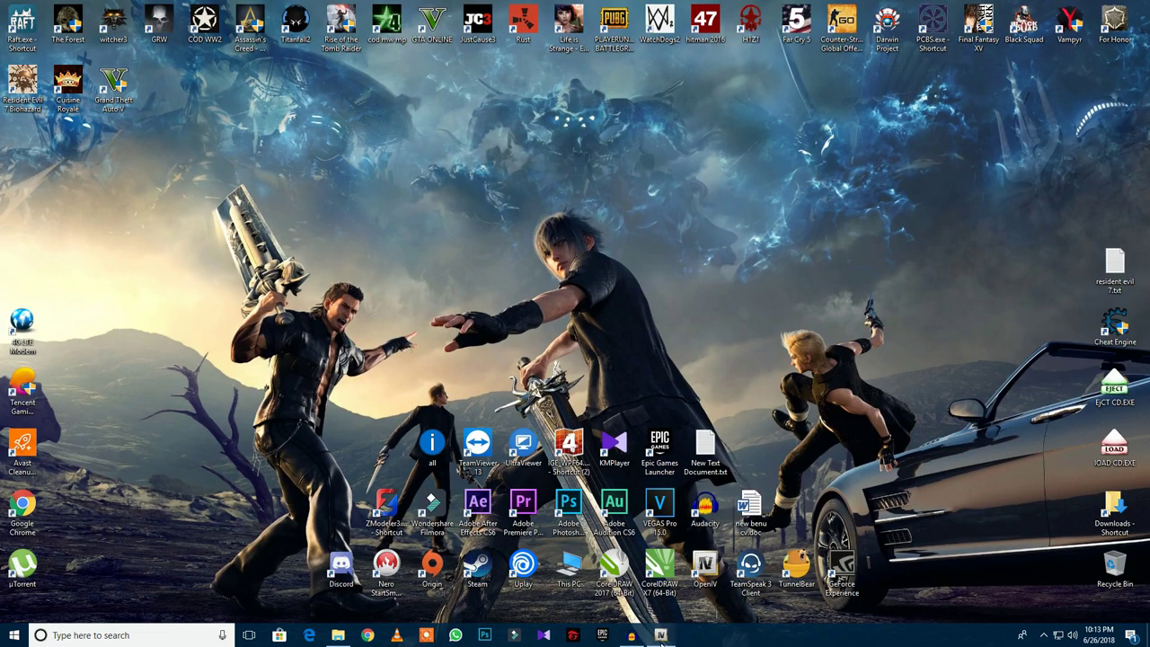
Switch back to OpenIV, look through the GTA V root files, and open the mods folder
click(661, 635)
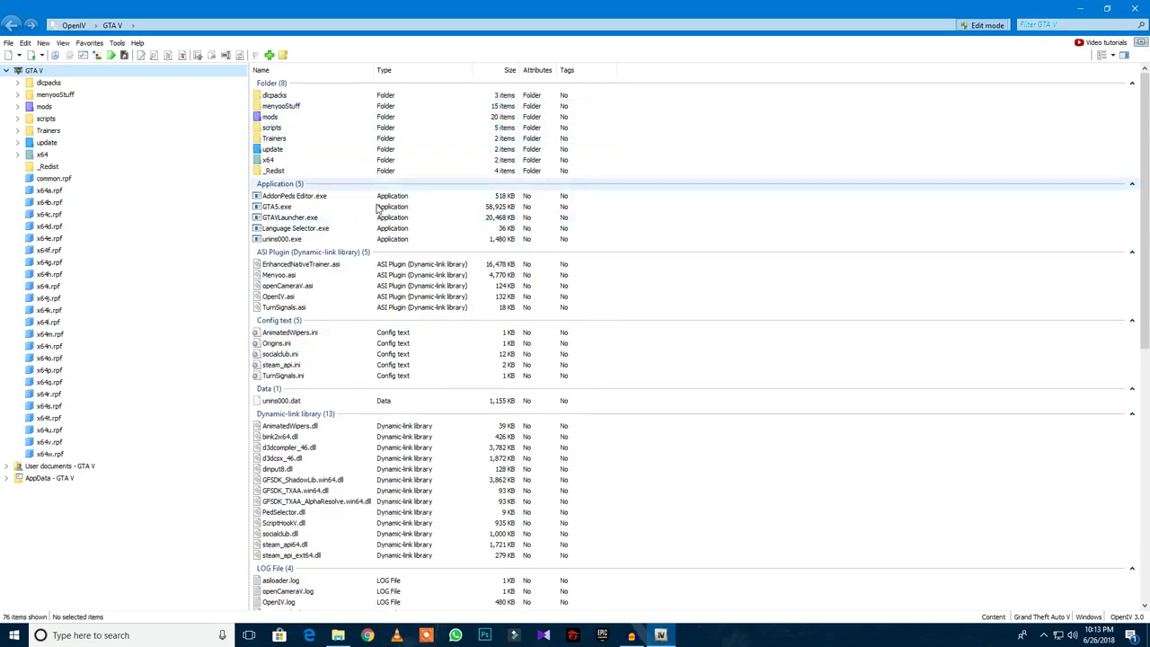
scroll(436, 261, down, 7)
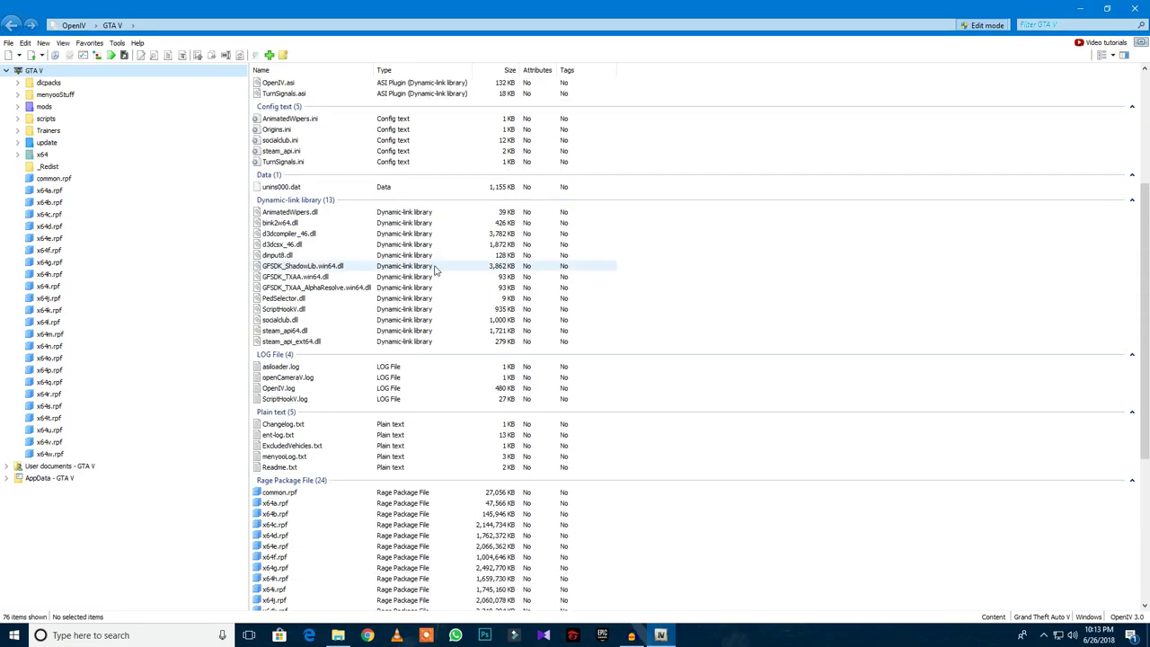
scroll(436, 269, up, 7)
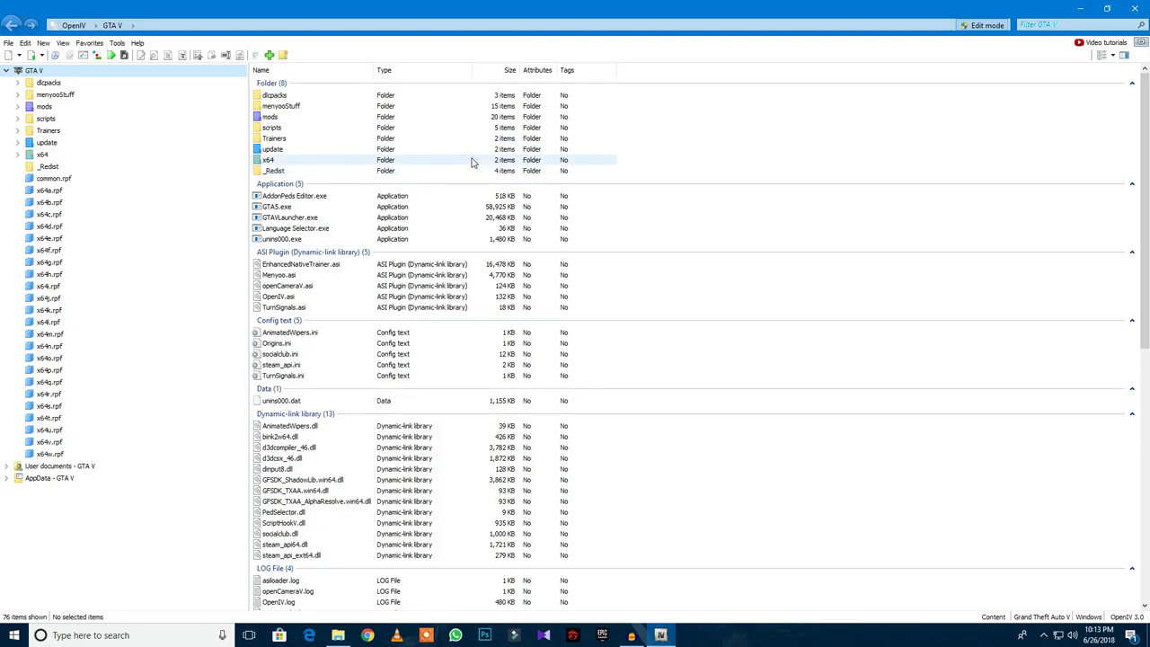
click(345, 162)
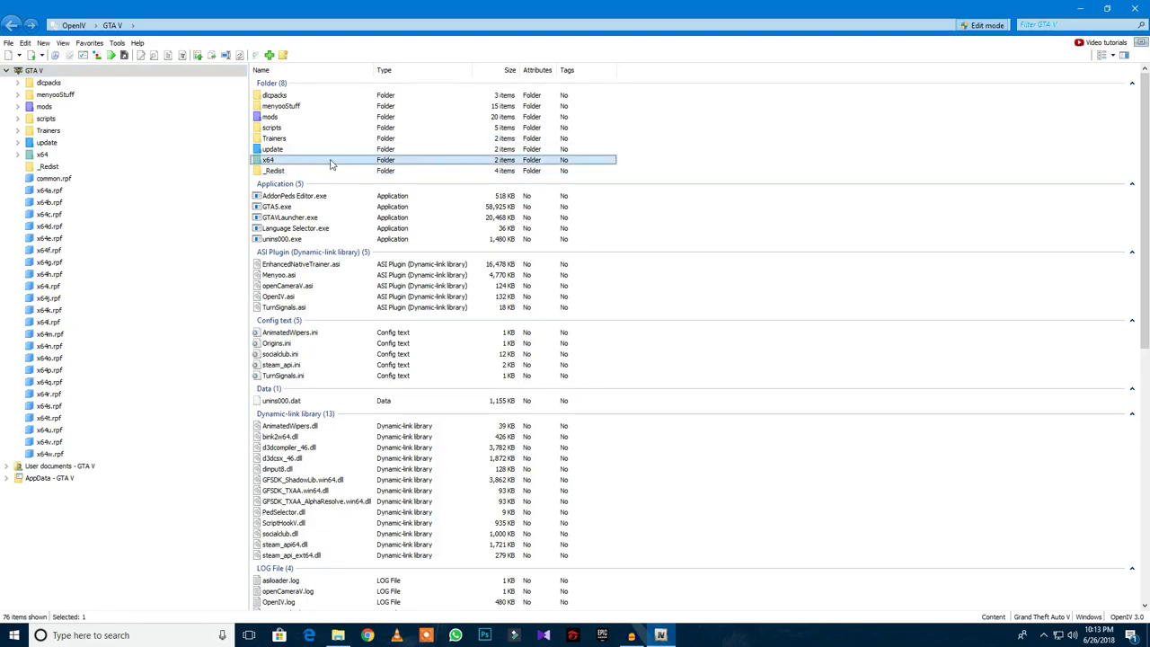
click(277, 117)
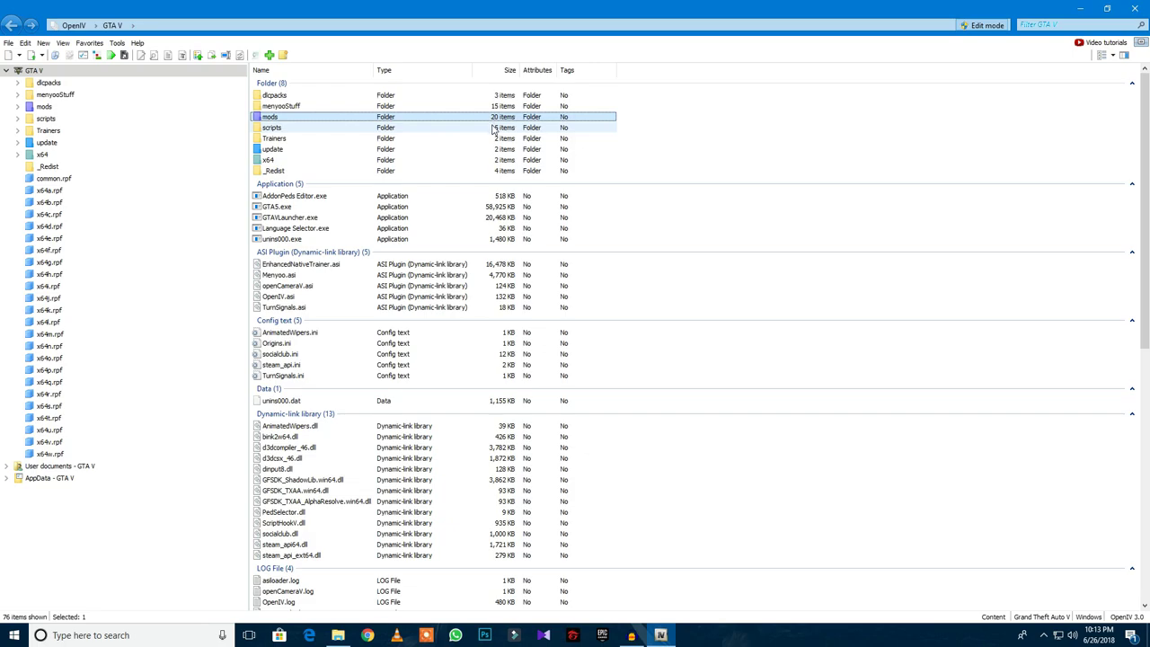
click(363, 130)
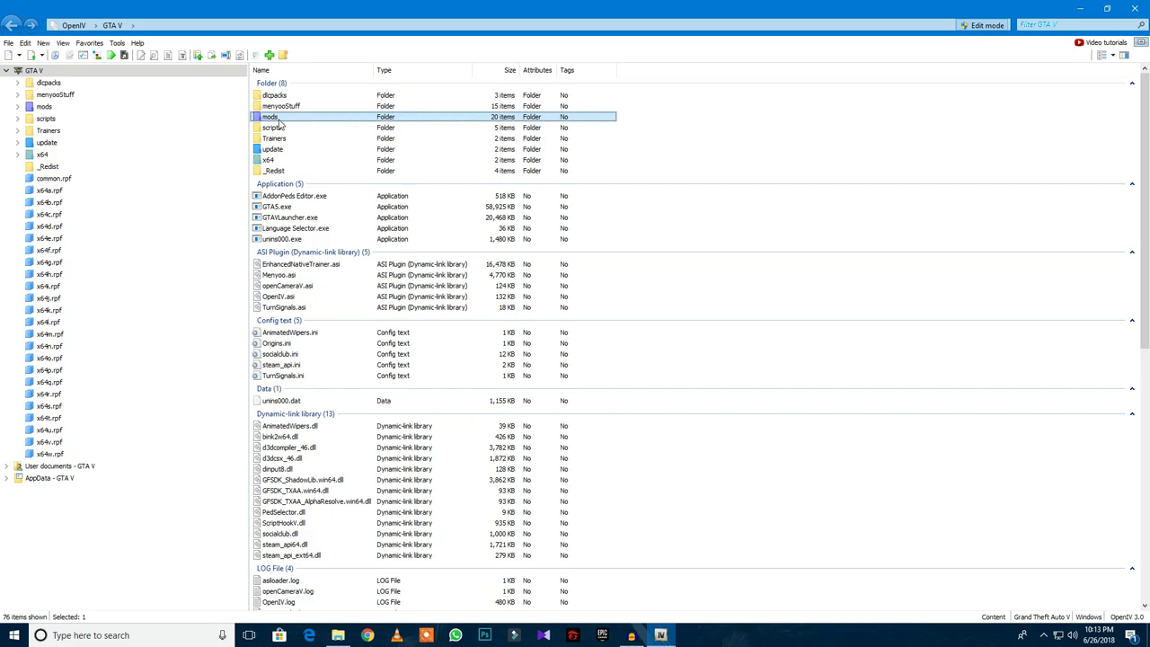
double_click(289, 118)
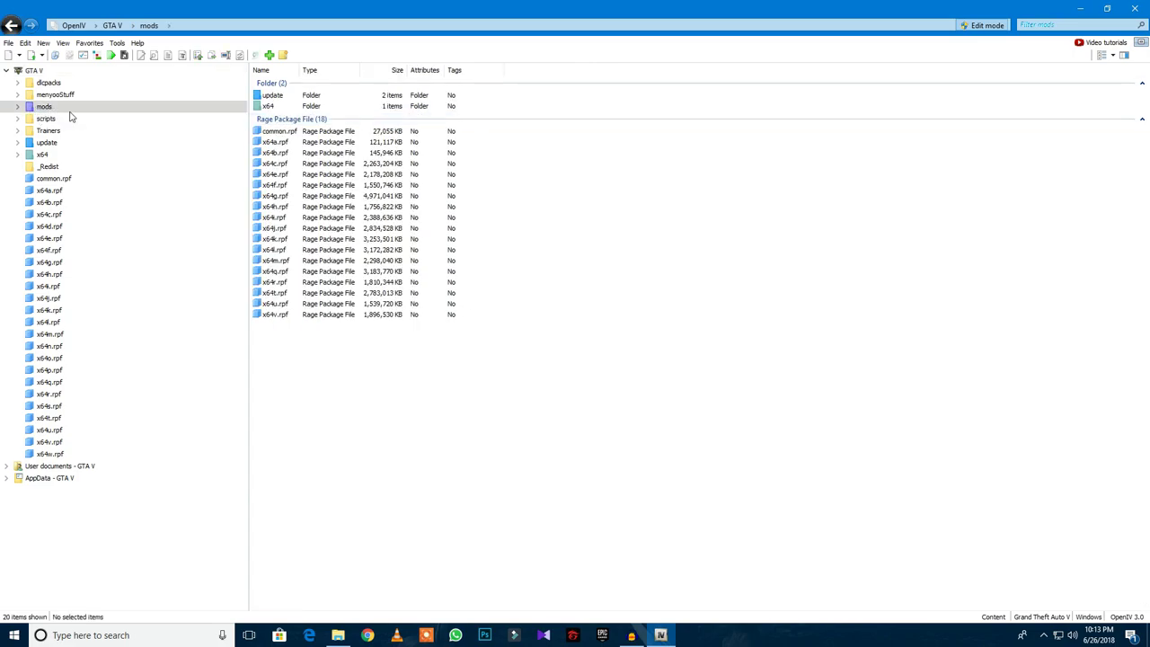
Load GTA5_REDUX_V1.3_FULL.oiv into the Package Installer and move its window clear of the mods folder's file list
click(116, 43)
click(154, 128)
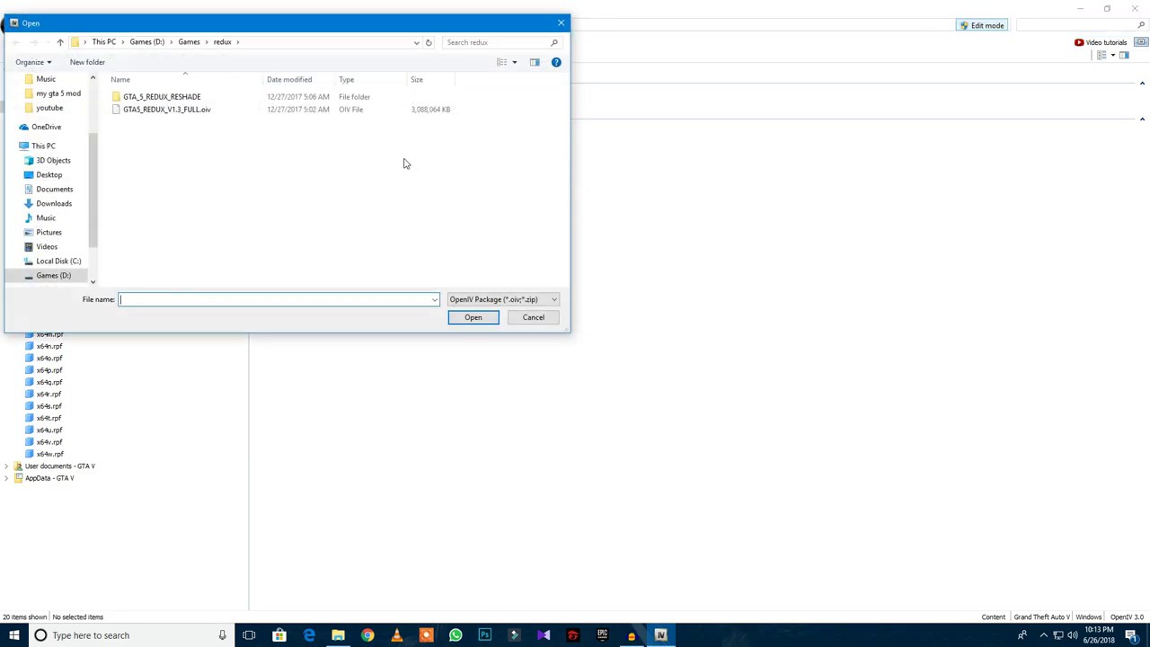
click(239, 113)
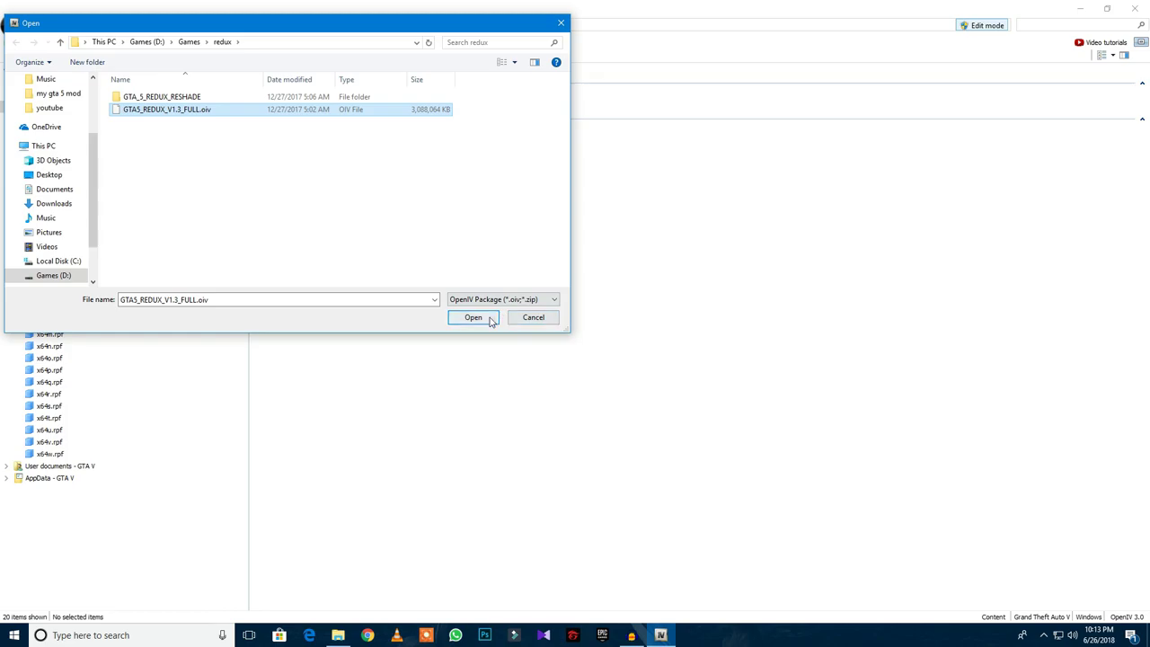
click(473, 319)
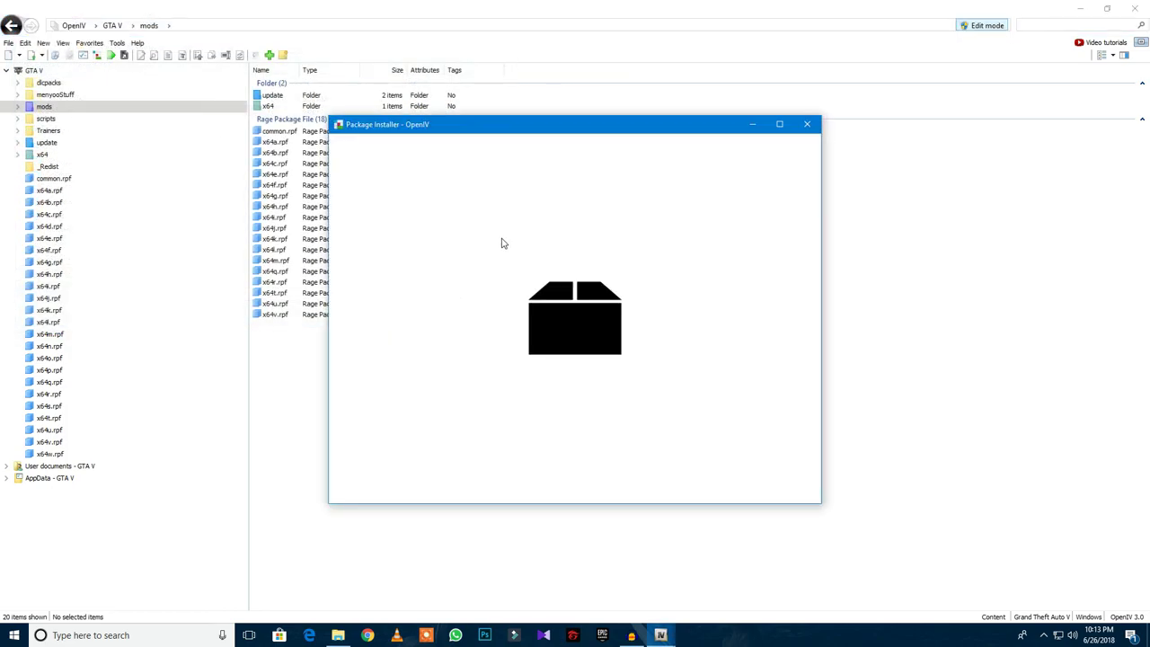
drag(640, 125, 557, 118)
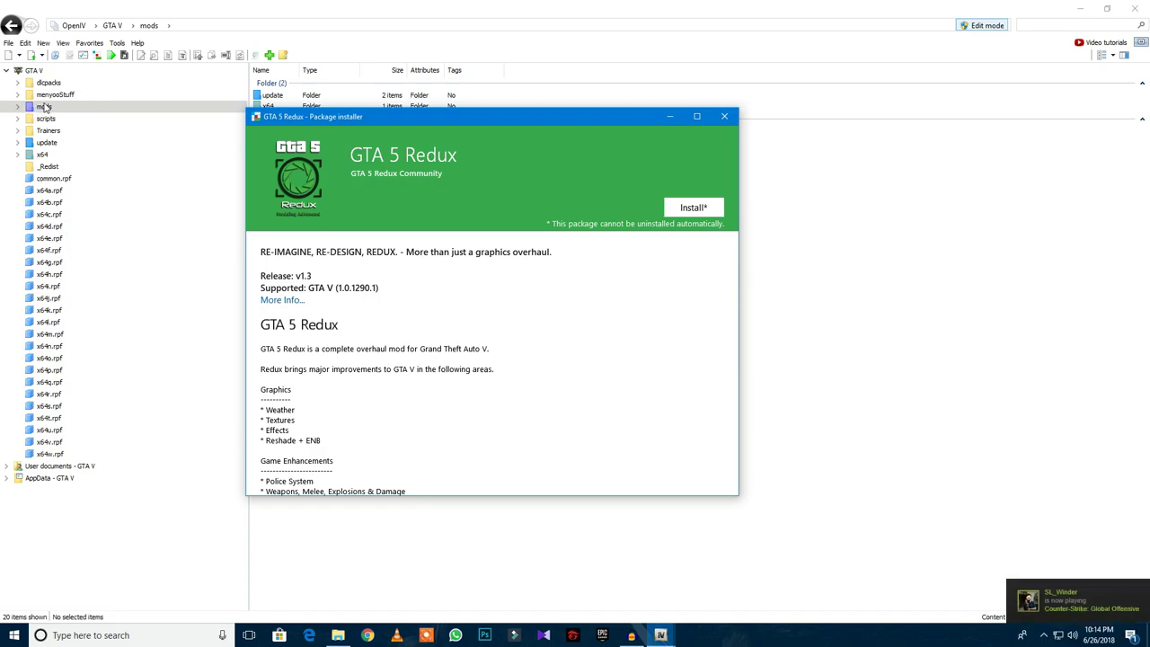
drag(435, 118, 652, 69)
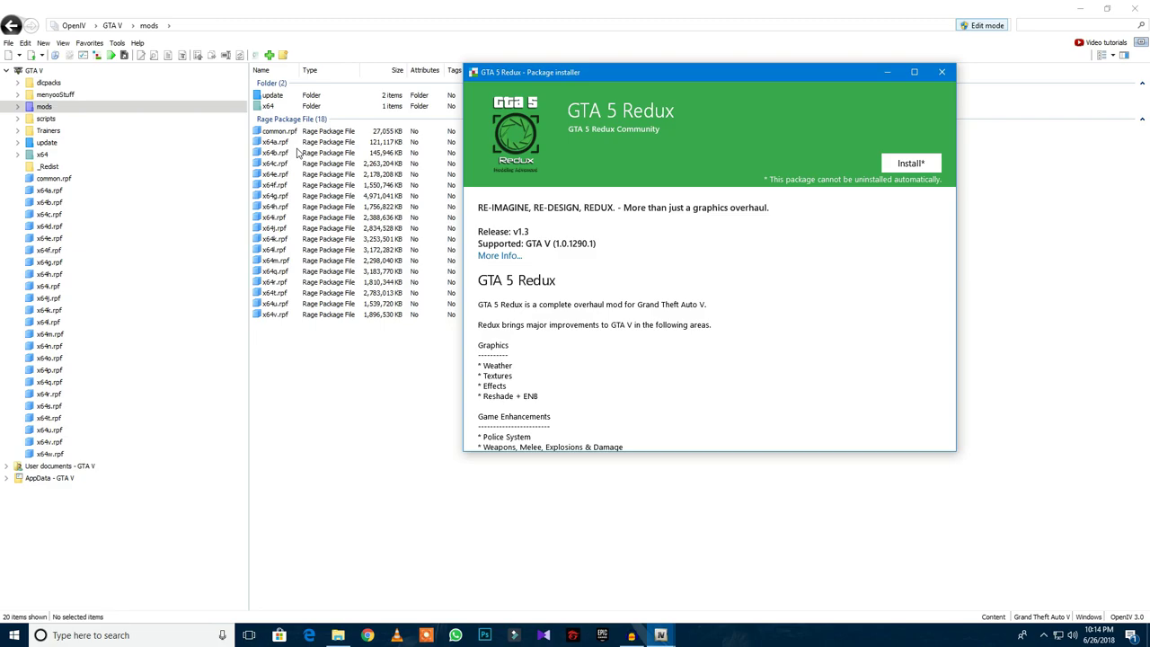
drag(745, 85, 793, 77)
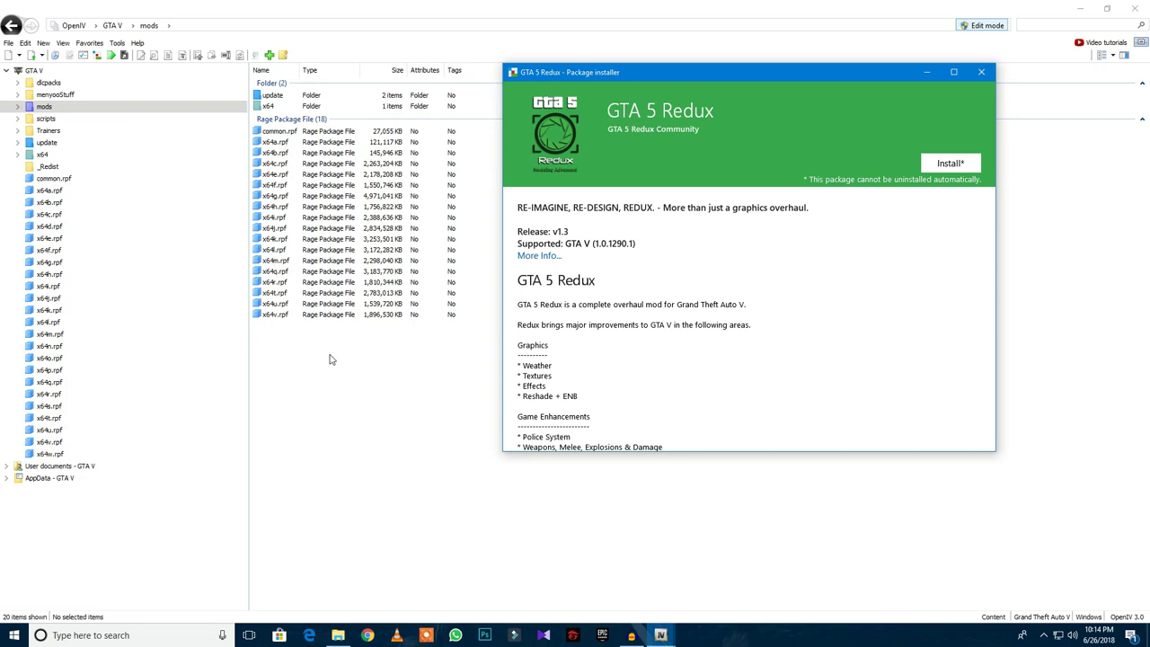
Close the GTA 5 Redux package installer and exit OpenIV
click(981, 71)
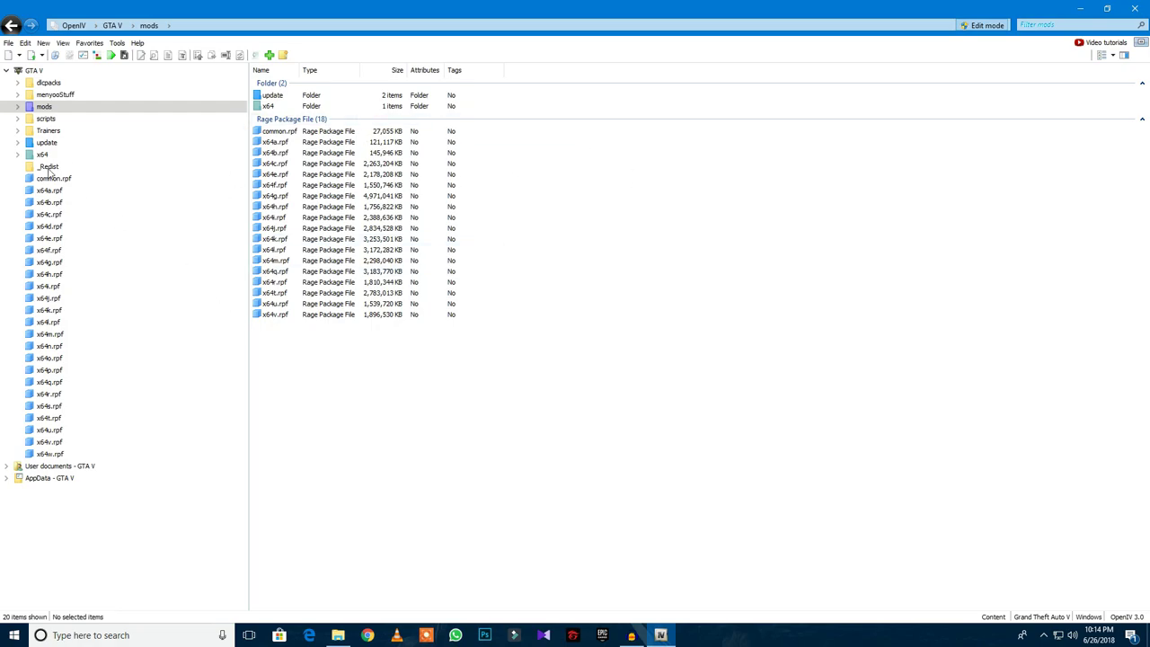
click(1109, 8)
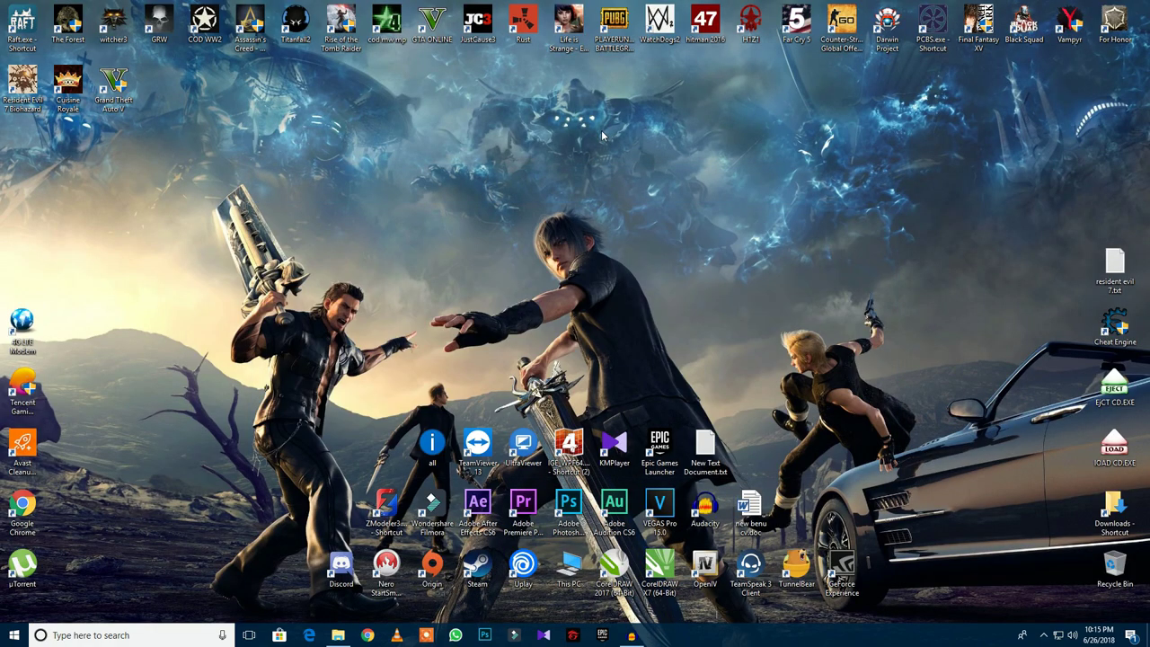